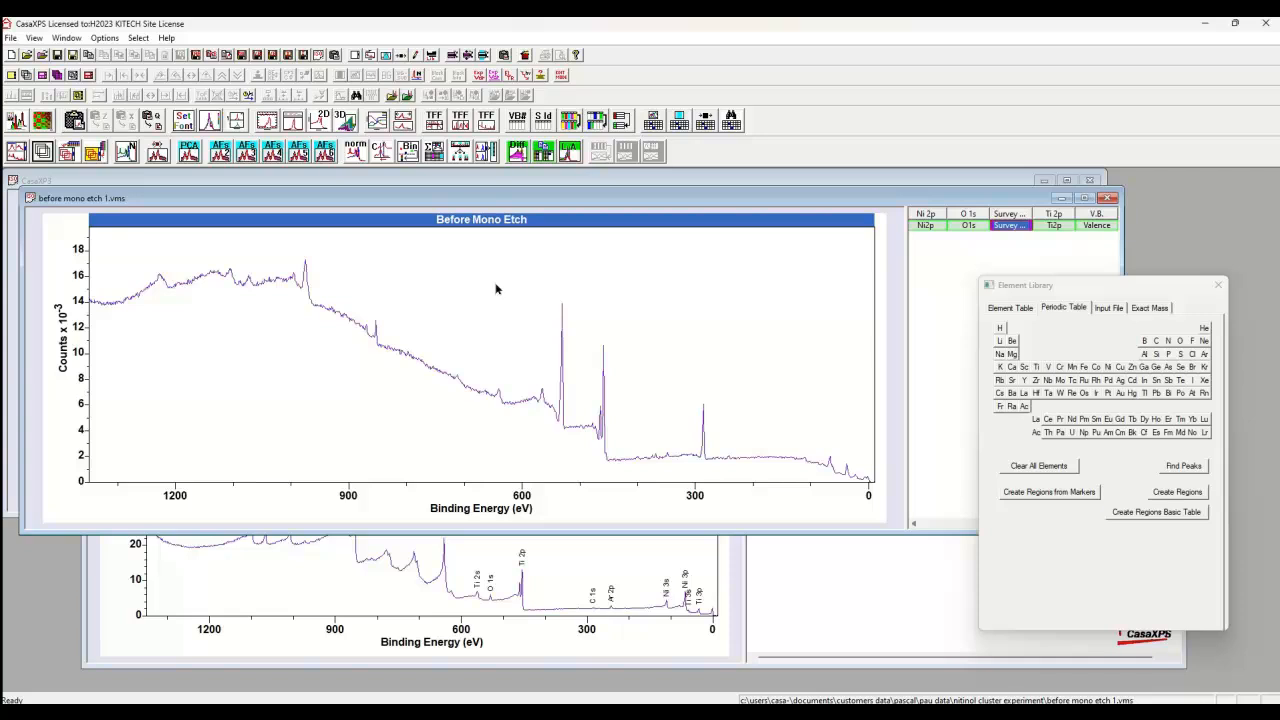
Open the peak label annotation options and the quantification regions for the Before Mono Etch survey spectrum
click(416, 56)
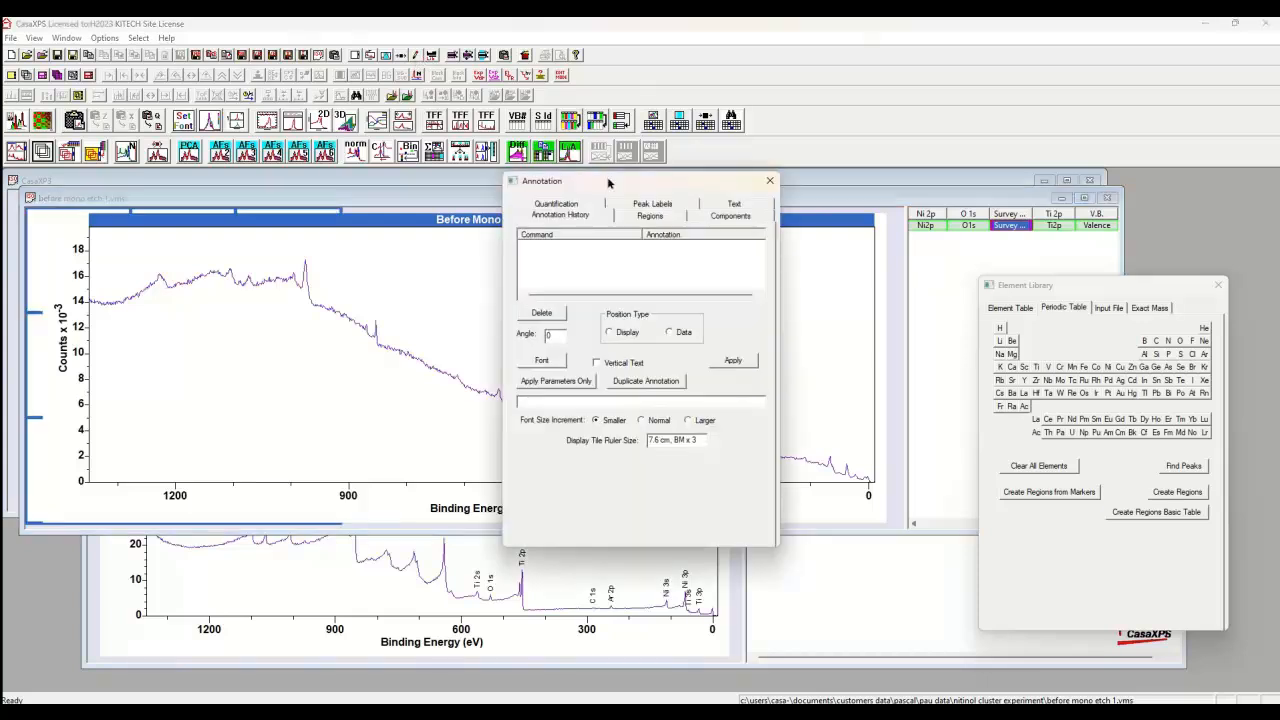
drag(607, 182, 929, 276)
click(963, 314)
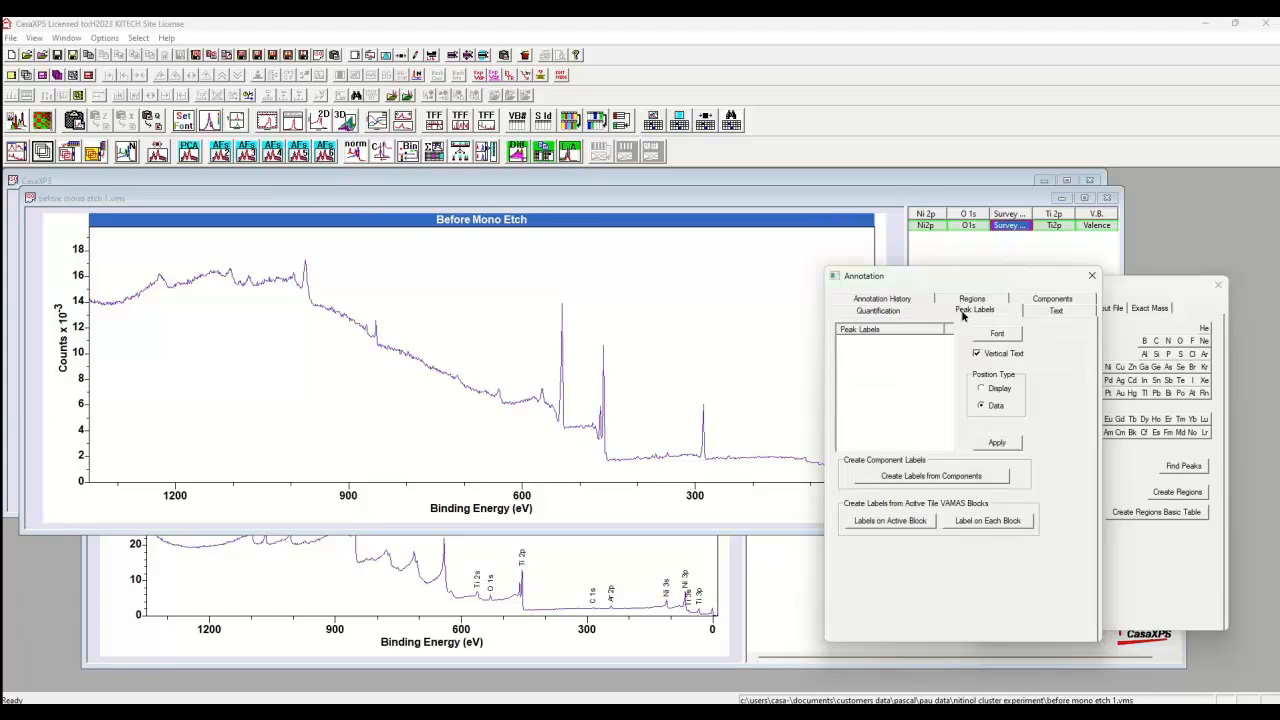
click(386, 57)
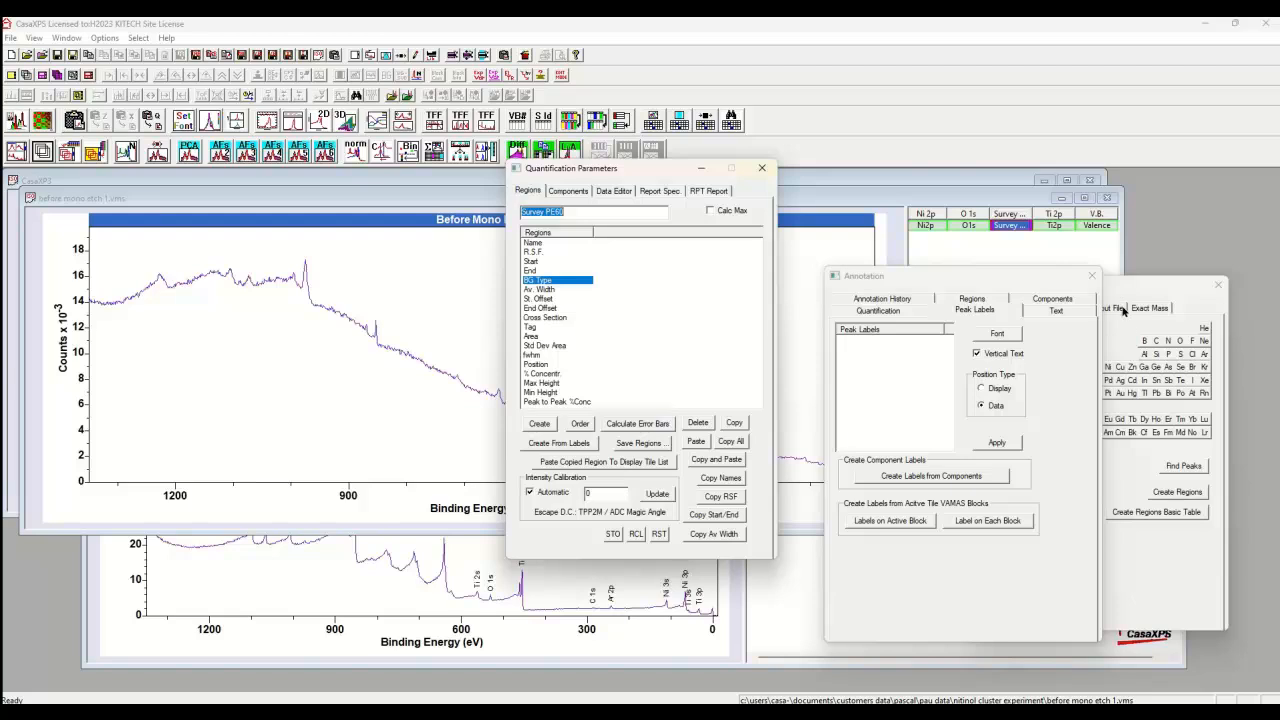
Mark the O, C and Ti lines on the survey spectrum from the element library's periodic table
click(1120, 309)
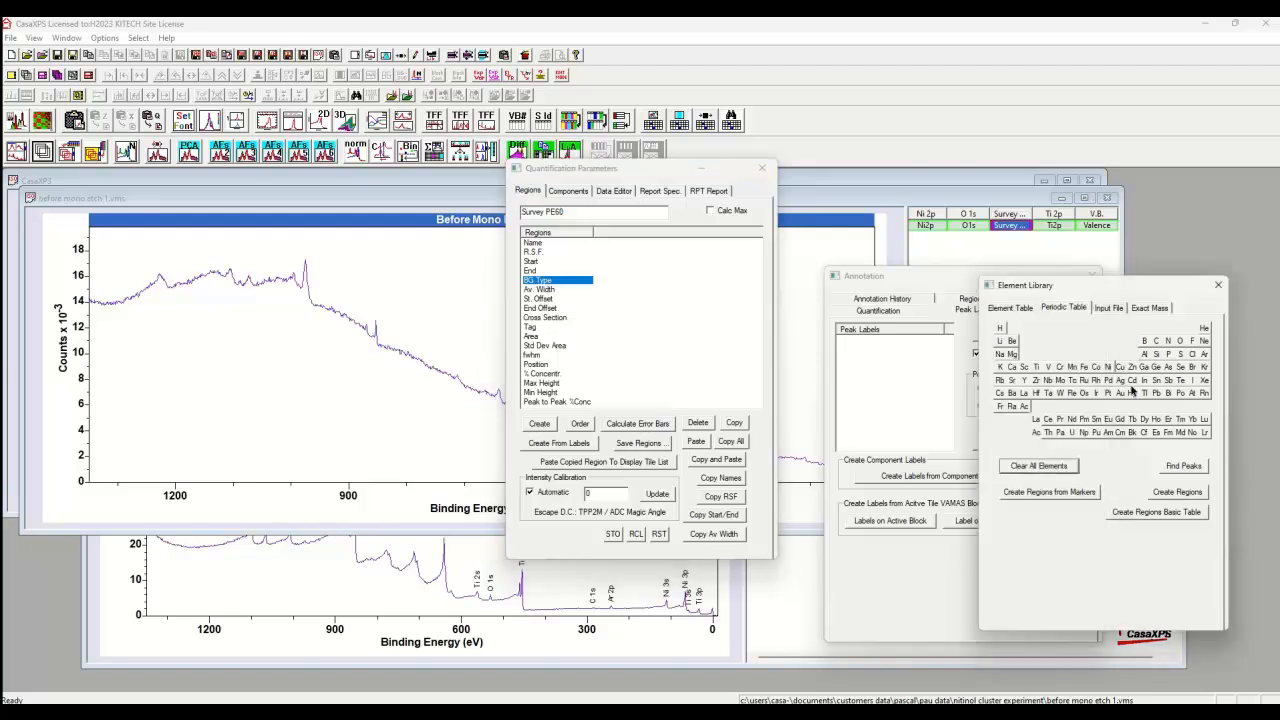
click(1012, 310)
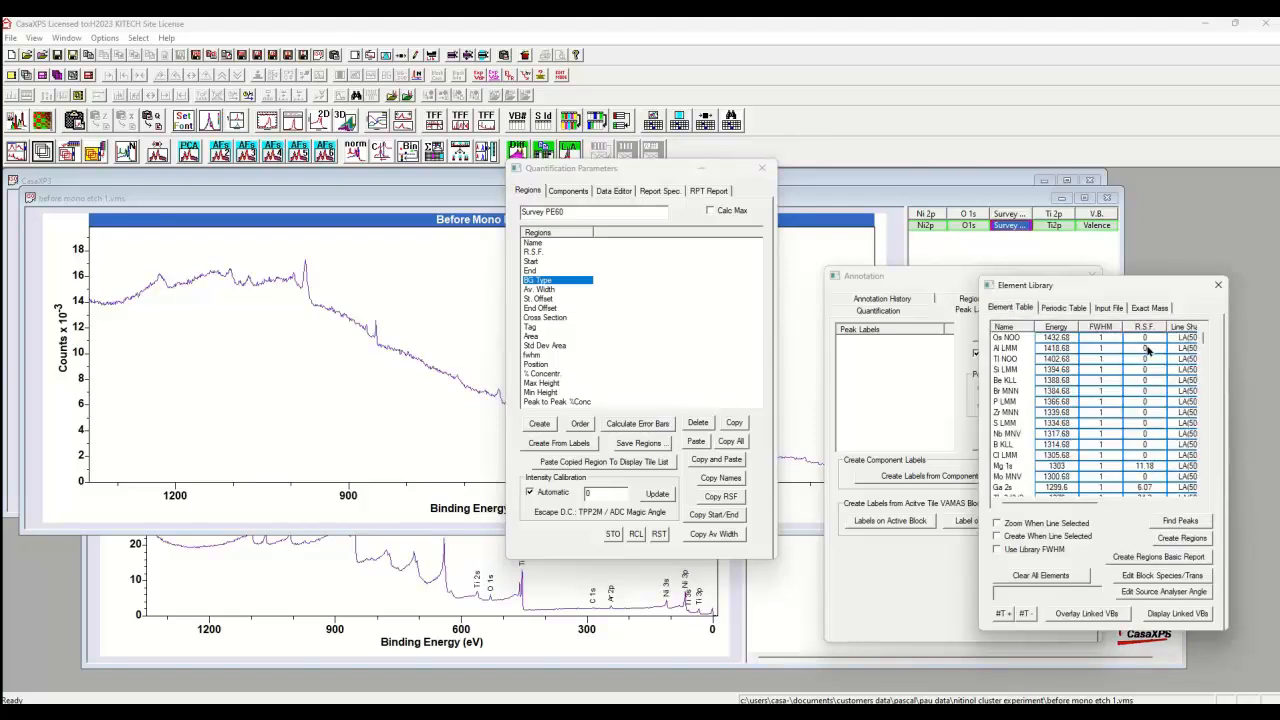
click(1060, 309)
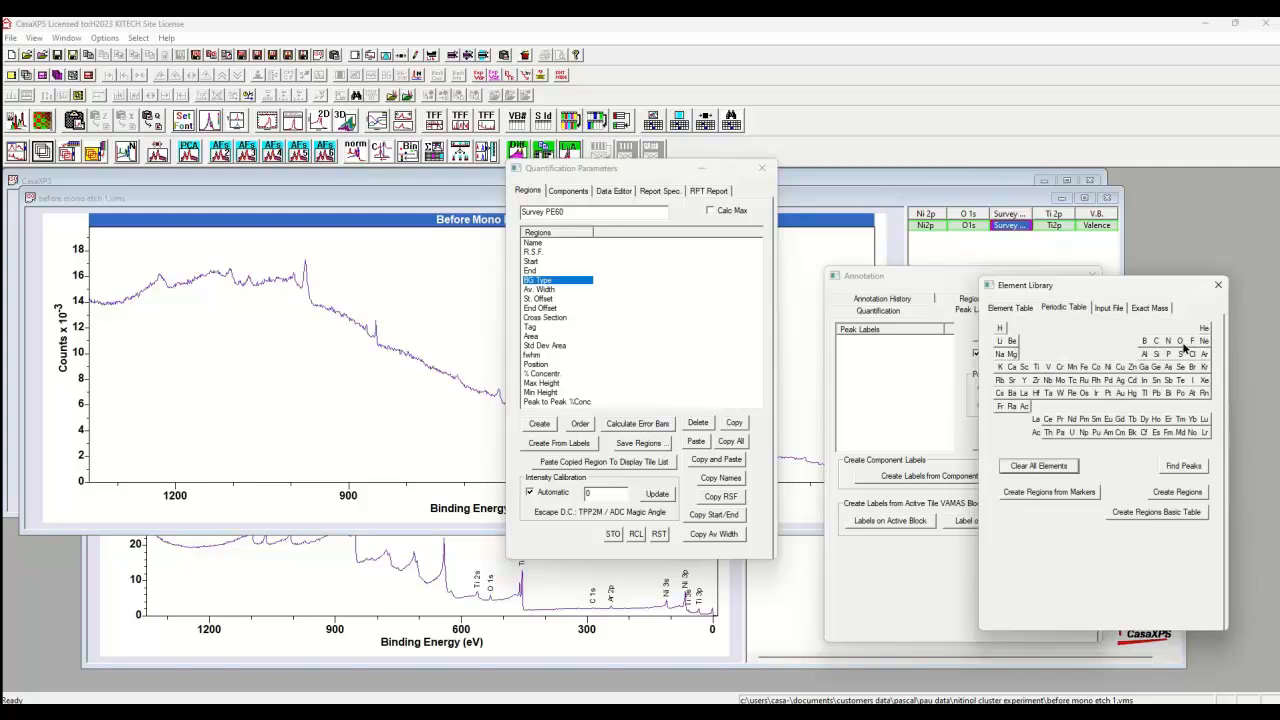
click(1181, 342)
click(1157, 342)
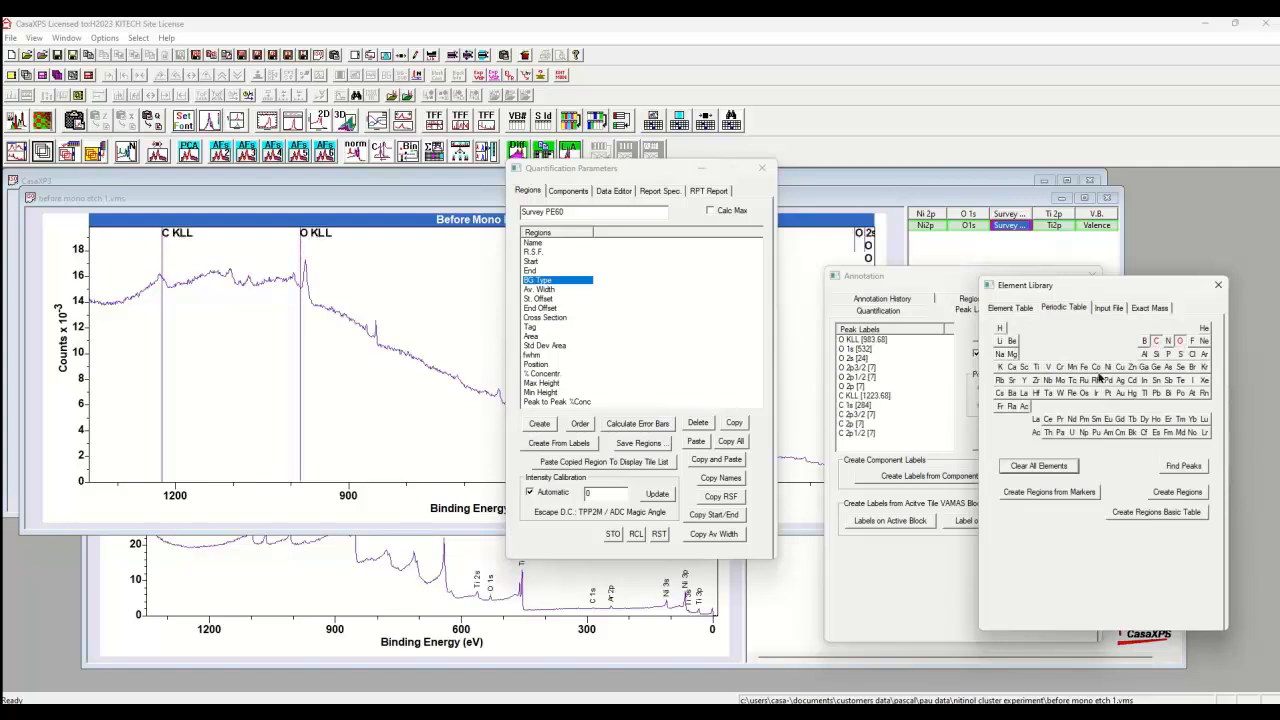
click(1039, 370)
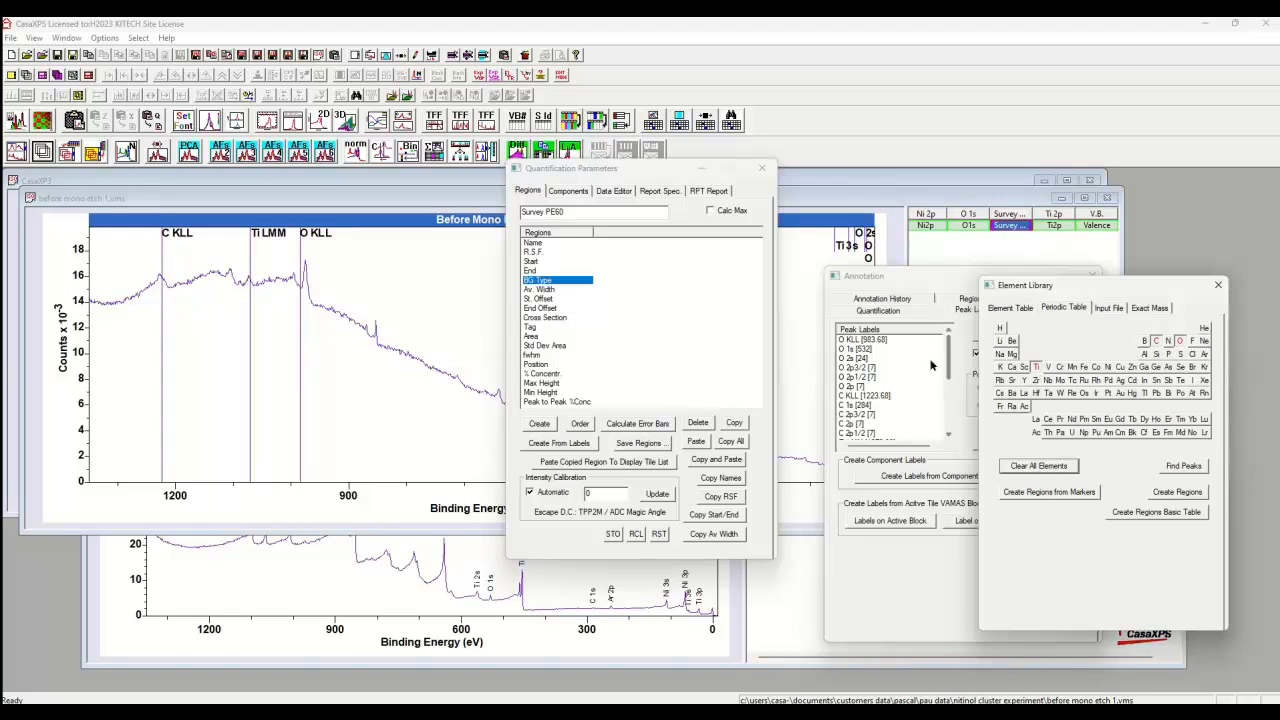
Try to apply the O 1s, C 1s and Ti 2p peak labels, and close the quantification parameters
click(847, 350)
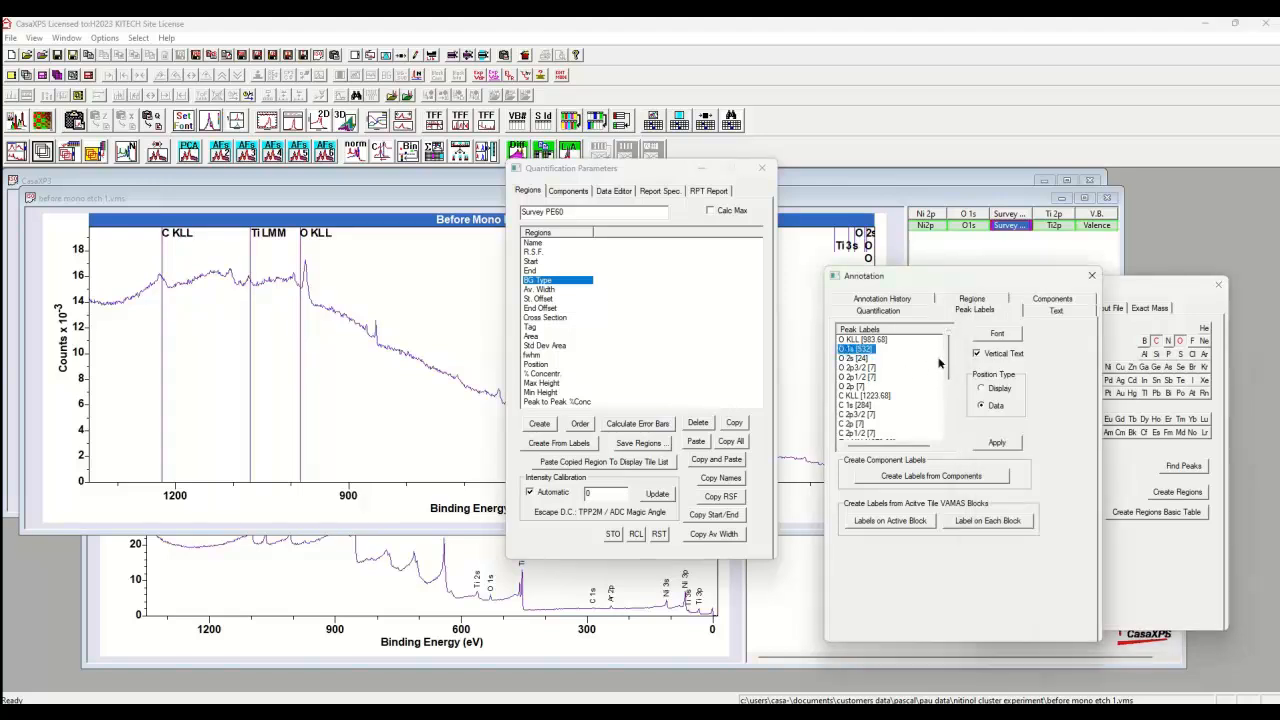
drag(950, 363, 950, 400)
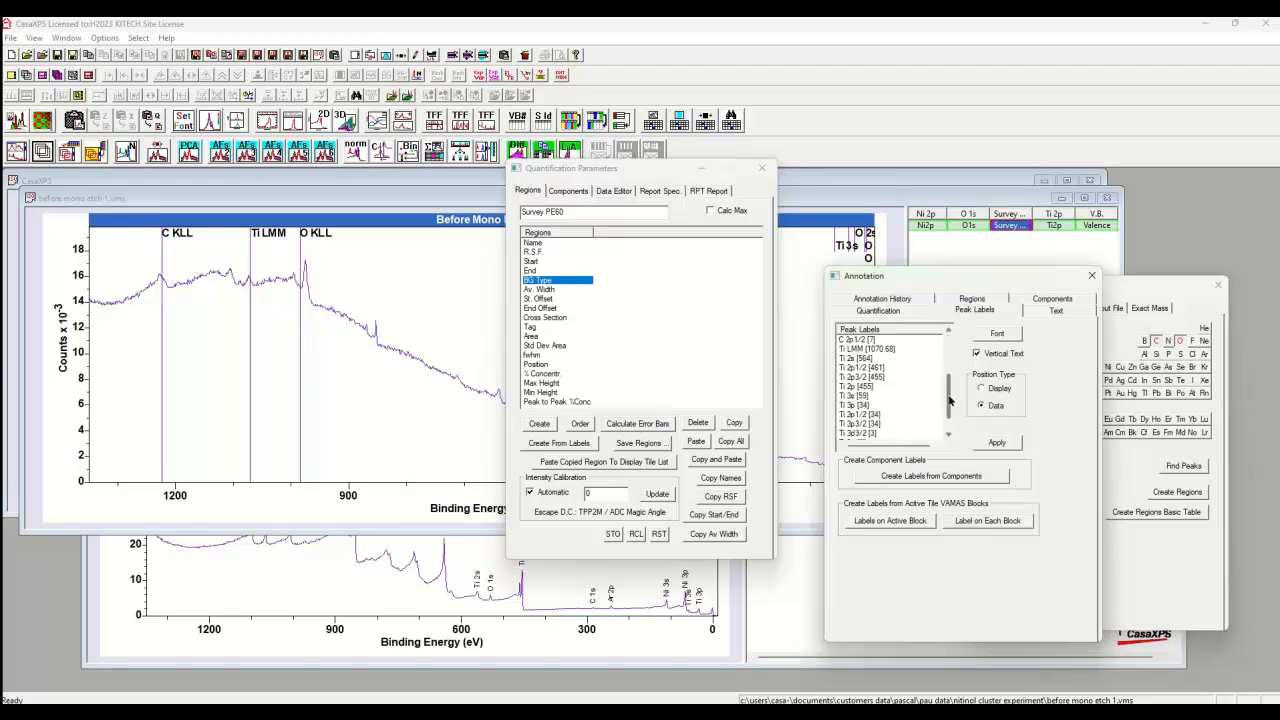
scroll(947, 397, up, 2)
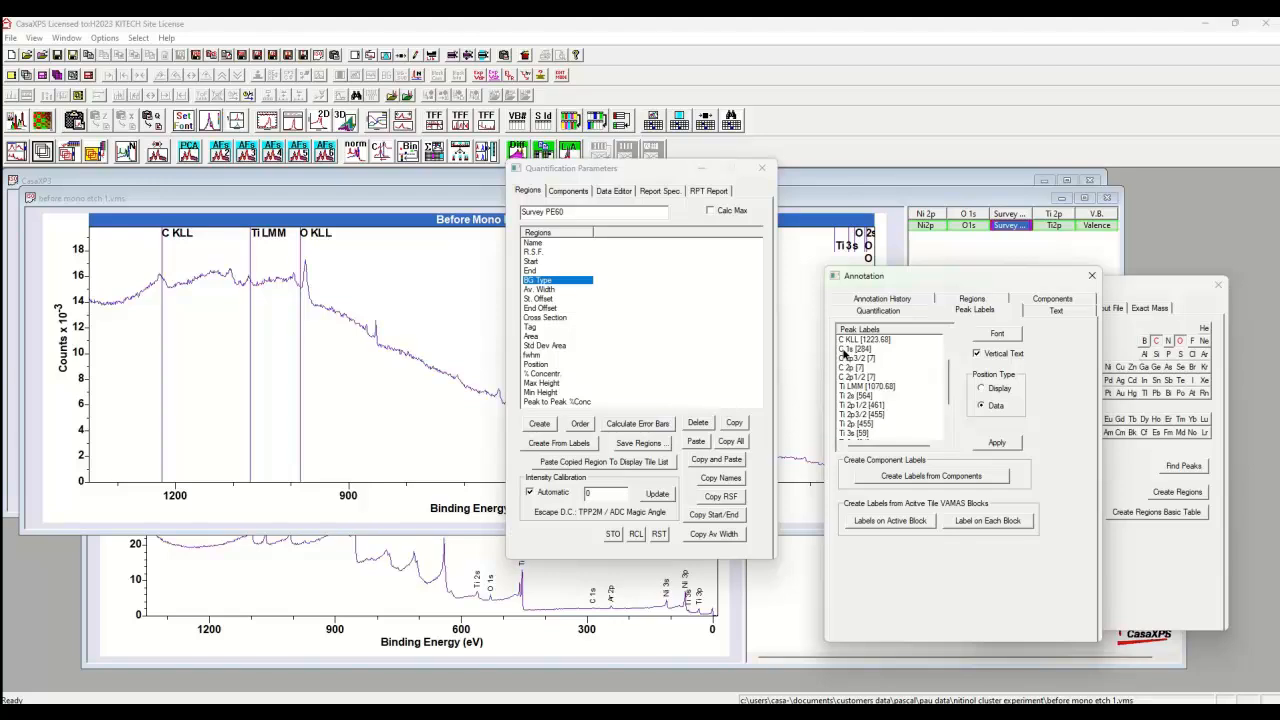
click(845, 349)
drag(947, 375, 947, 383)
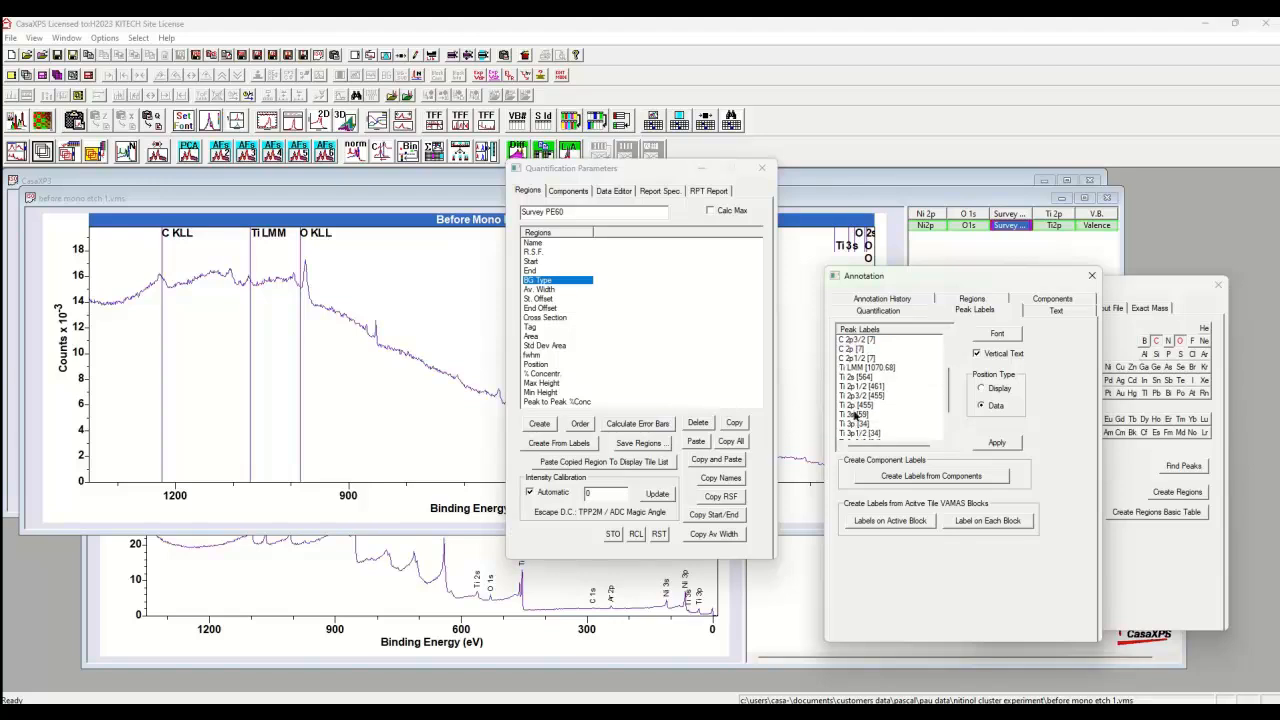
click(850, 406)
scroll(946, 388, up, 3)
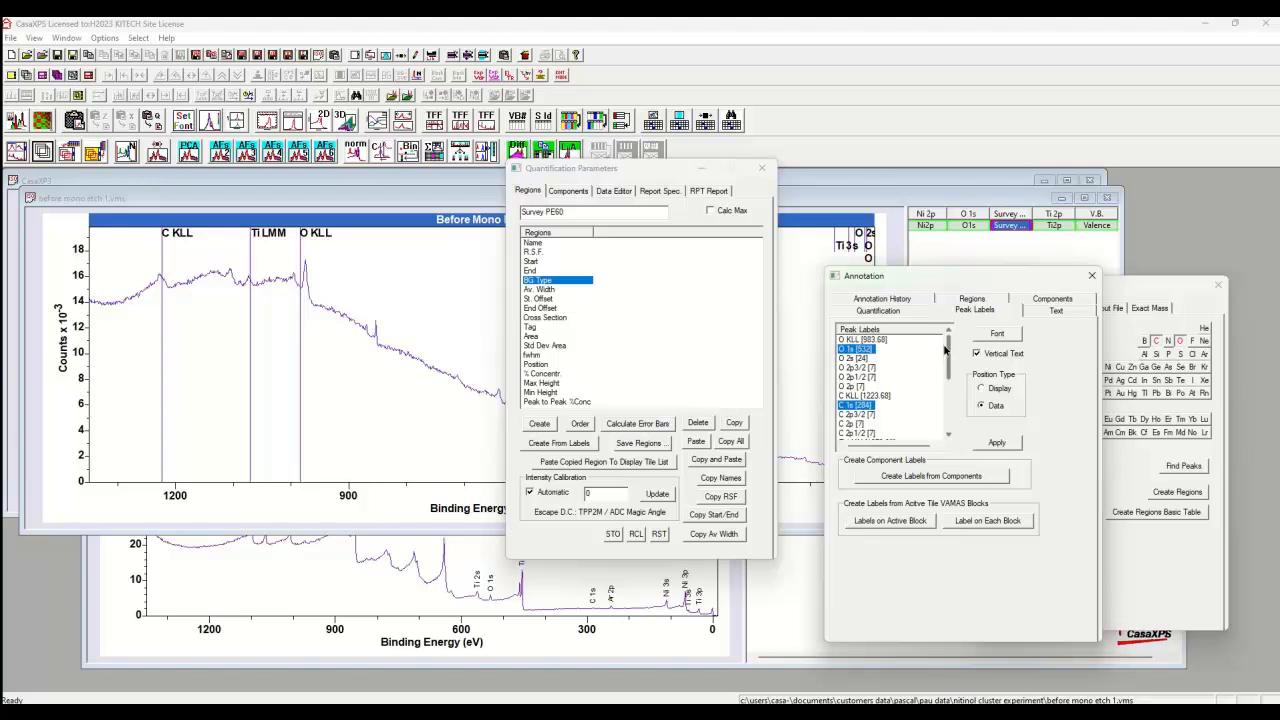
click(990, 445)
click(762, 168)
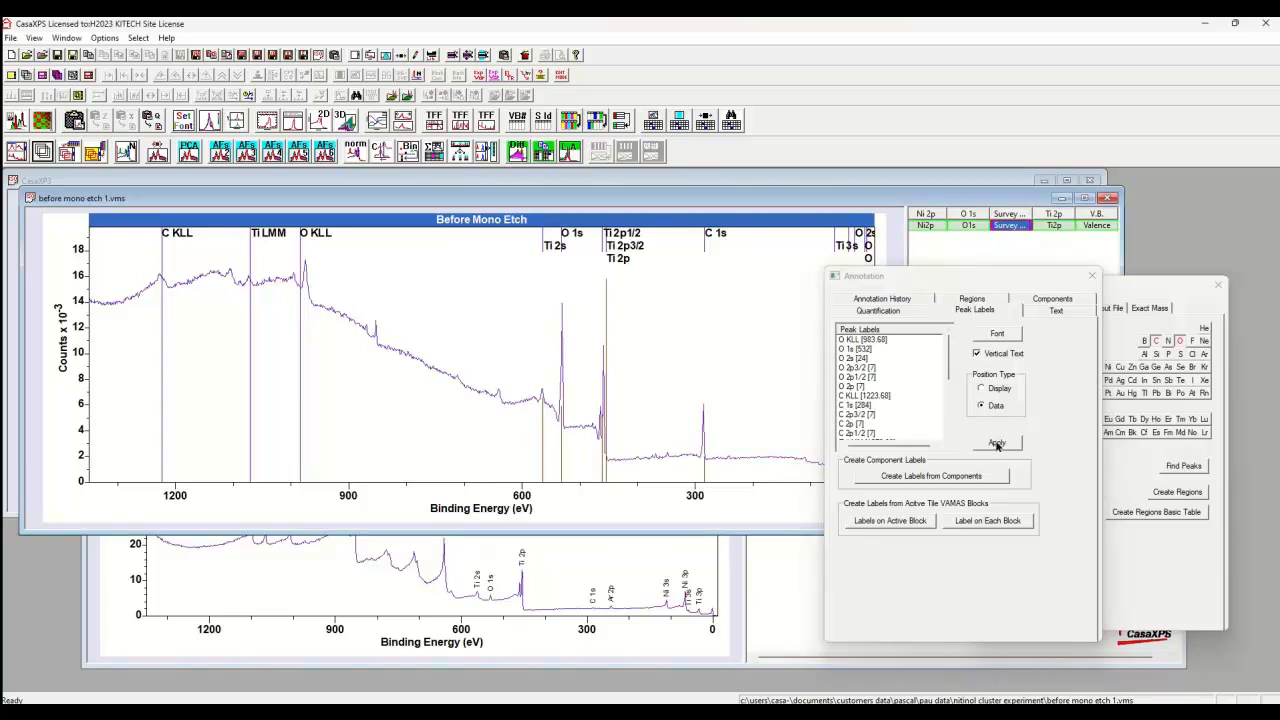
click(997, 444)
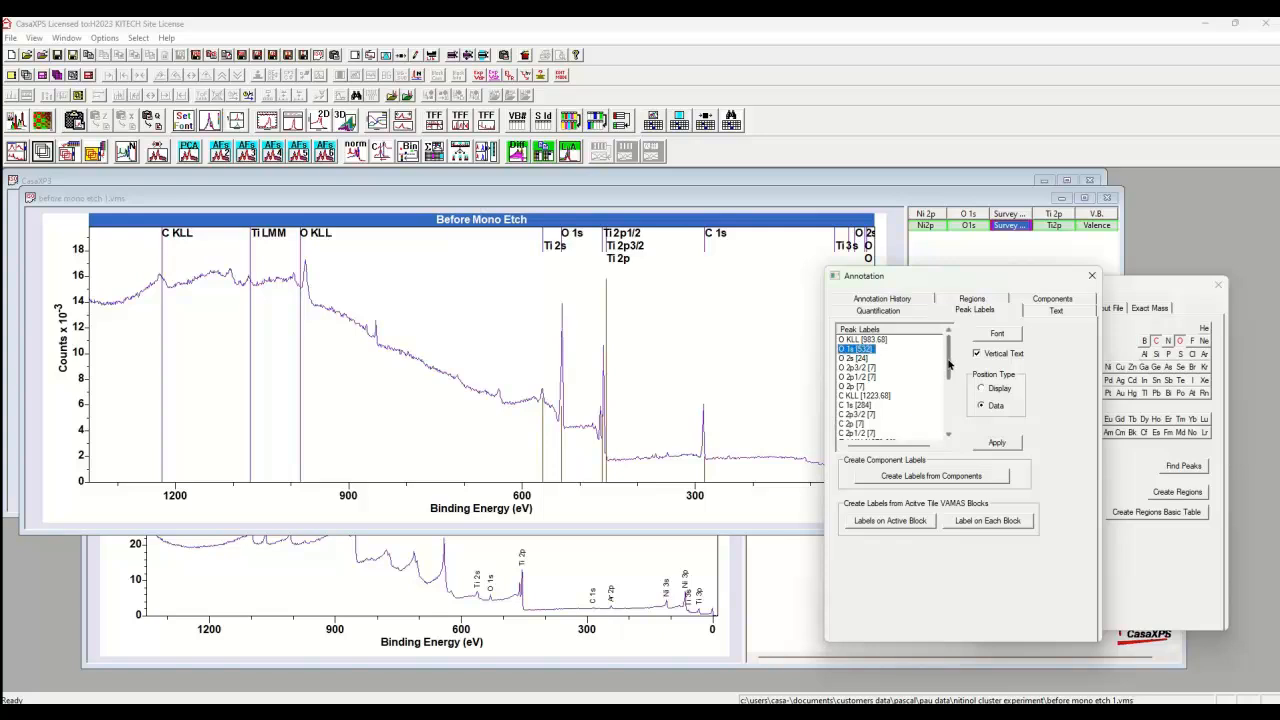
Annotate the survey spectrum with vertical data-positioned labels for the O 1s [532], C 1s [284] and Ti 2p [455] peaks
drag(950, 365, 950, 375)
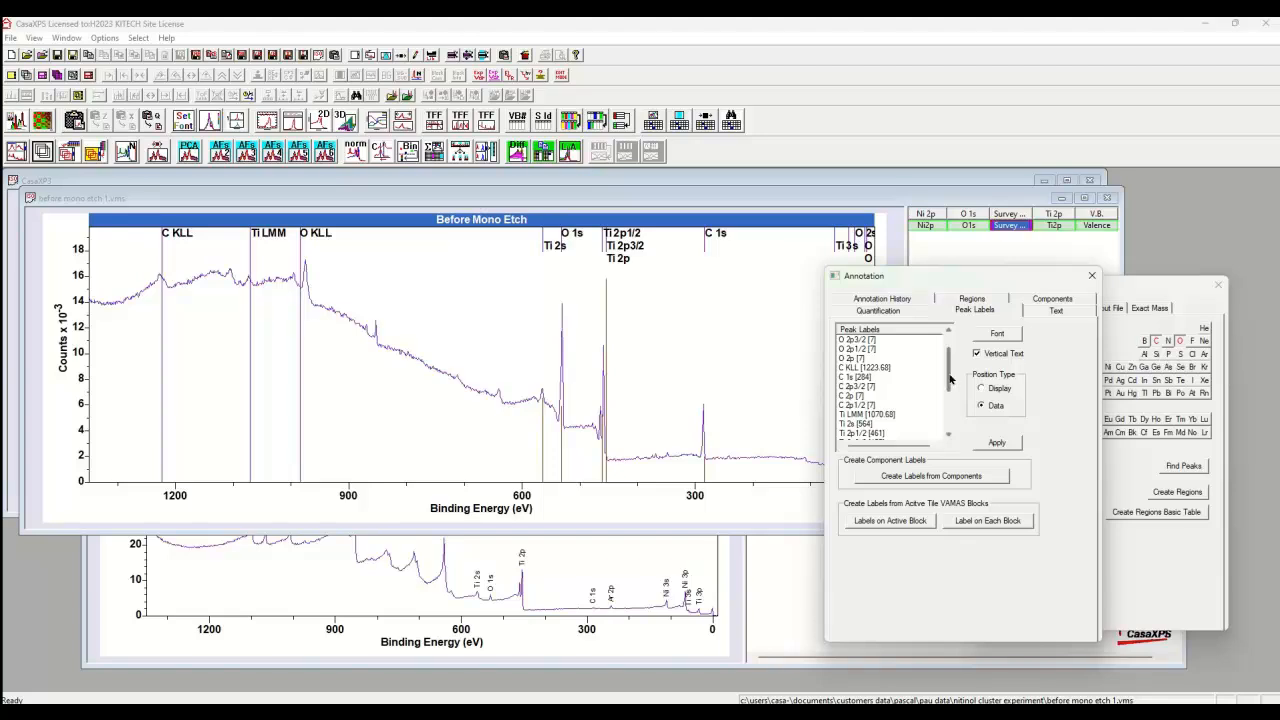
scroll(947, 370, up, 1)
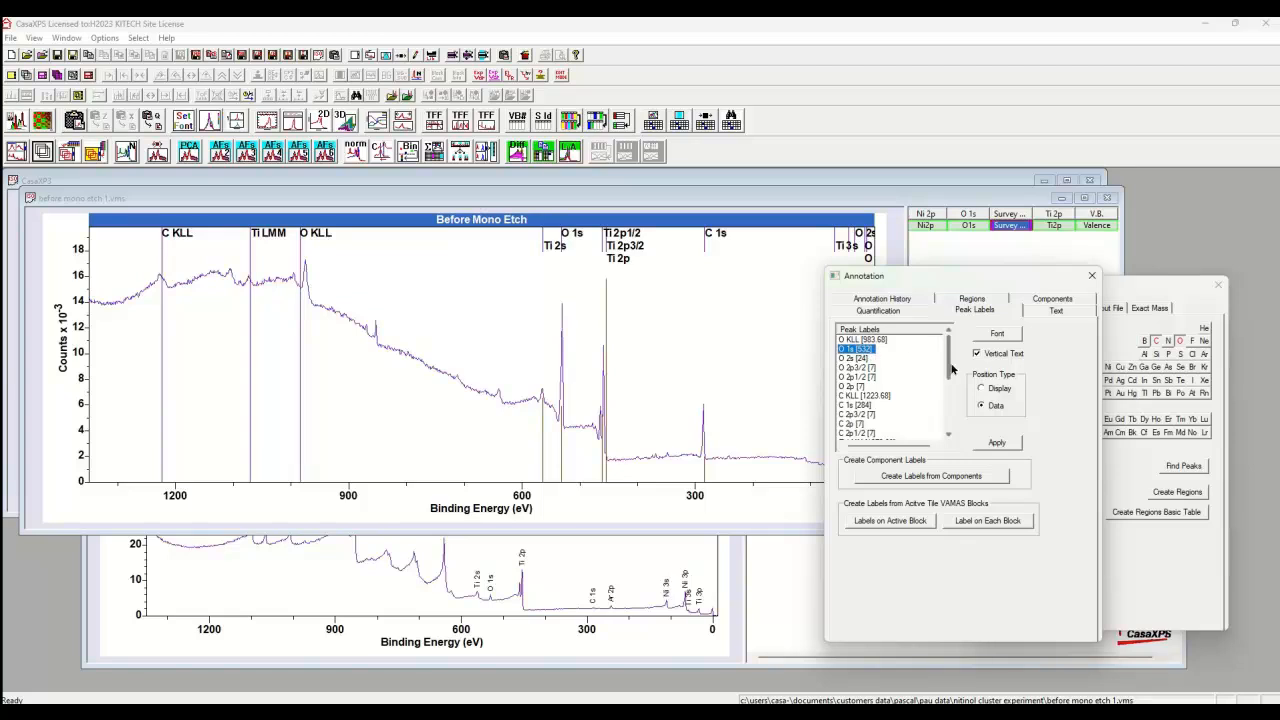
scroll(947, 370, down, 1)
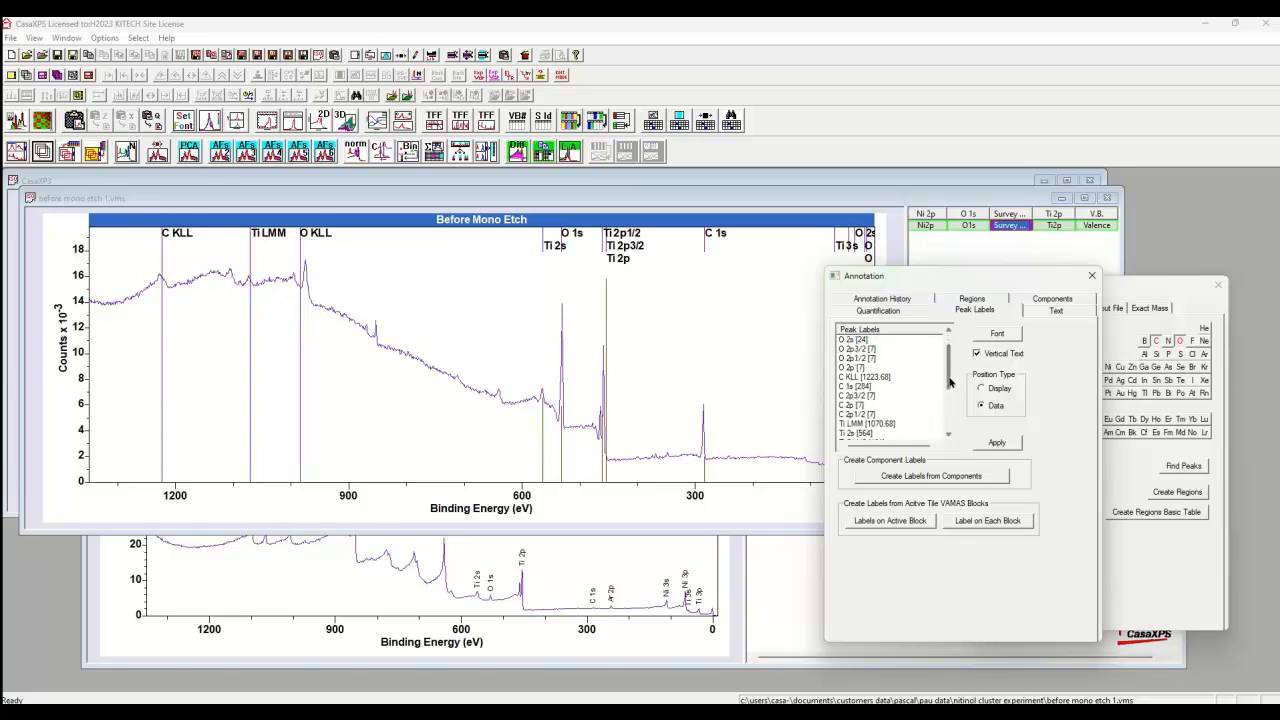
click(884, 377)
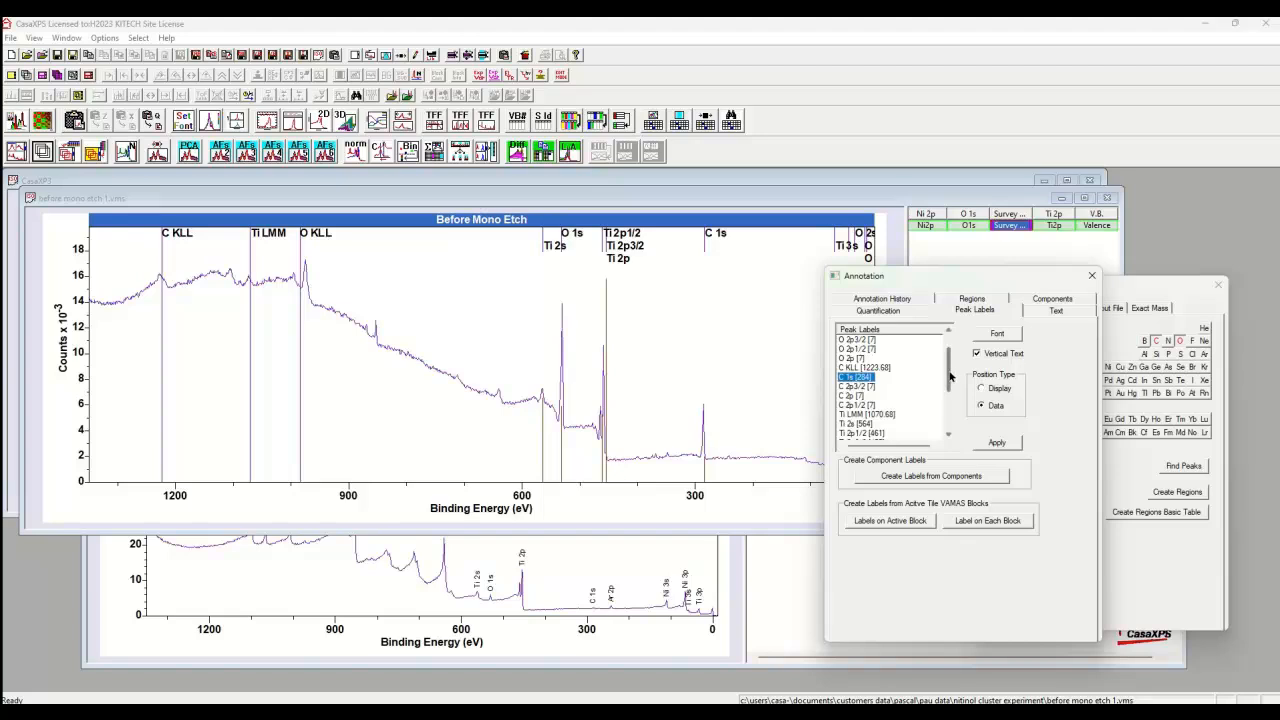
scroll(947, 380, down, 2)
click(852, 396)
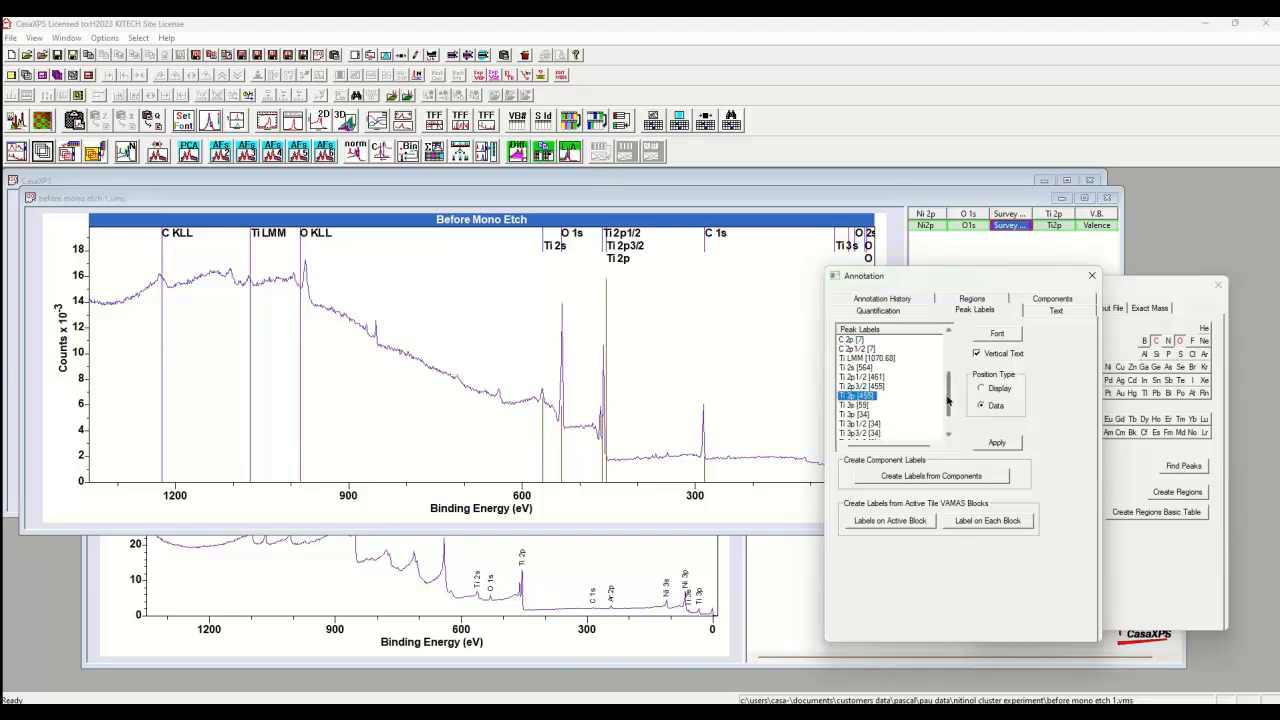
drag(944, 396, 947, 368)
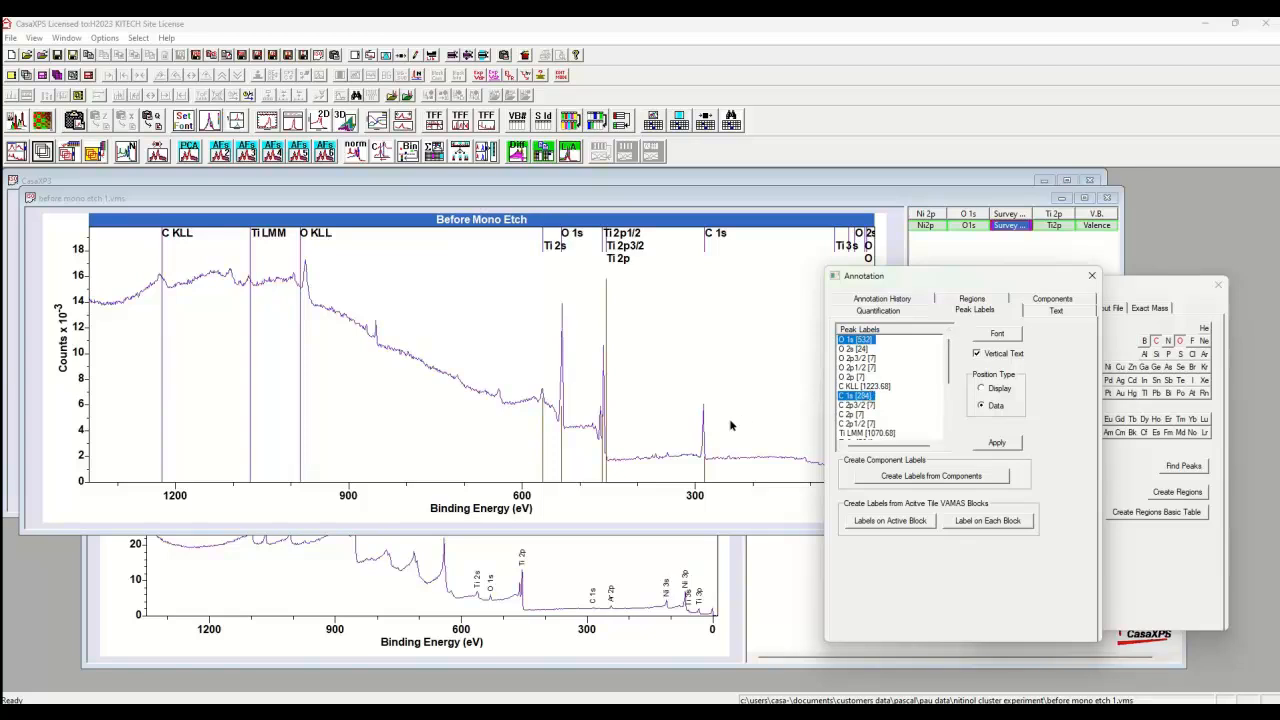
click(997, 443)
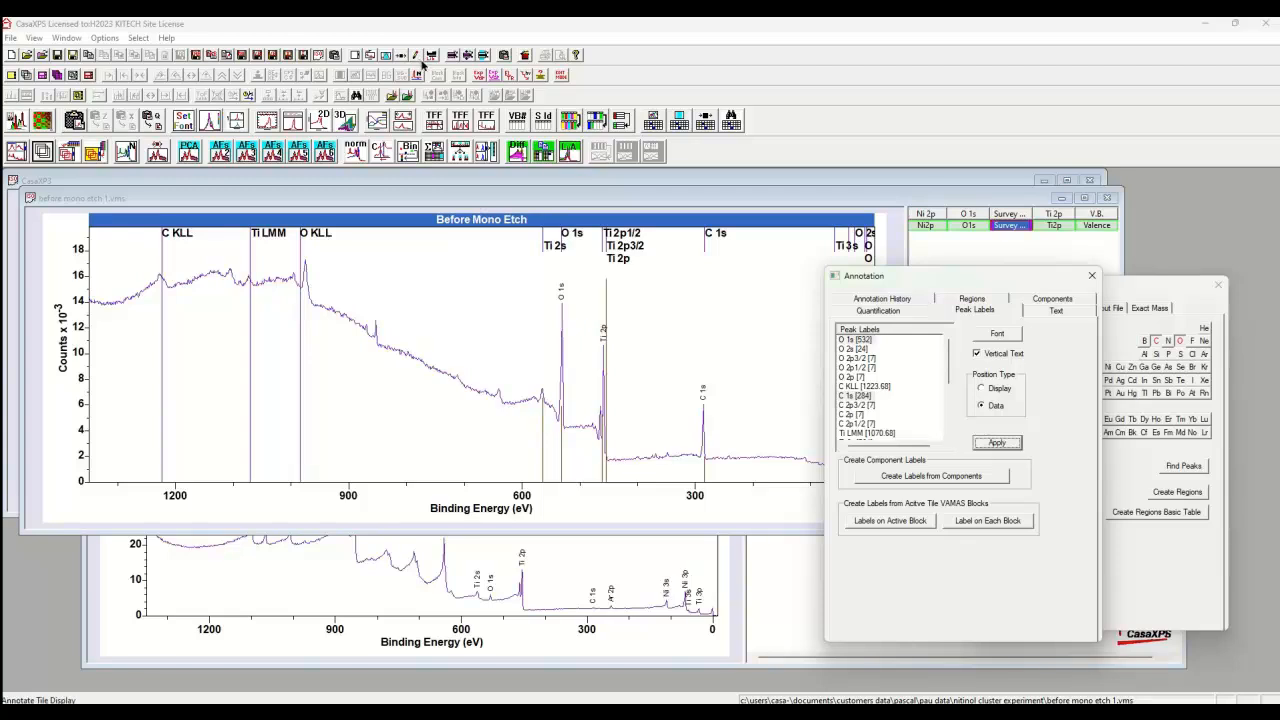
Review the annotation history, then clear all element markers and close the annotation and element library windows
click(889, 299)
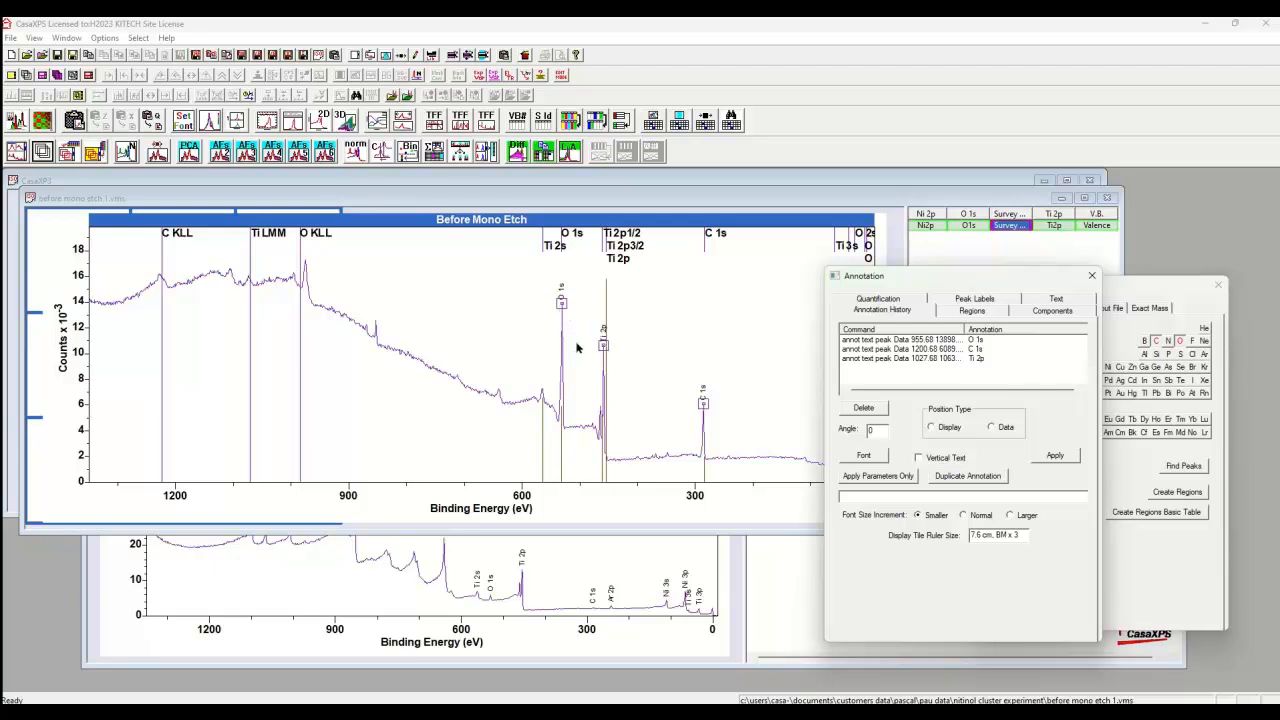
click(1091, 276)
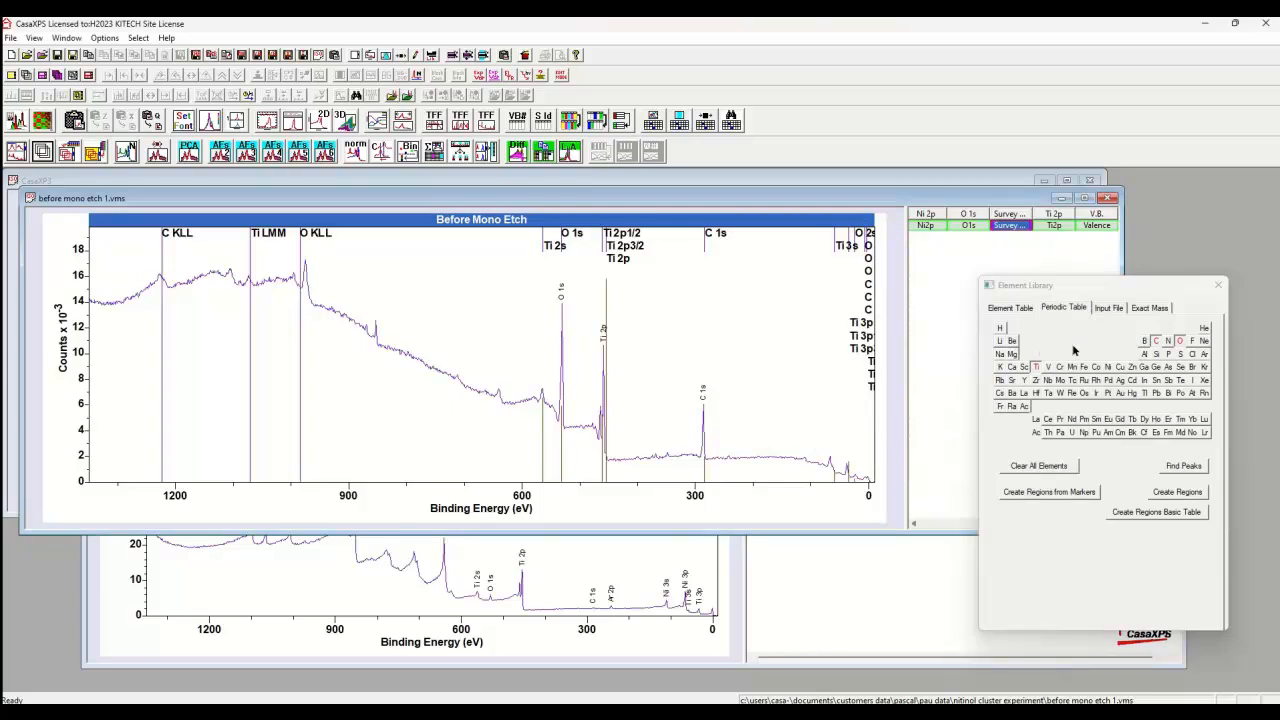
click(1022, 468)
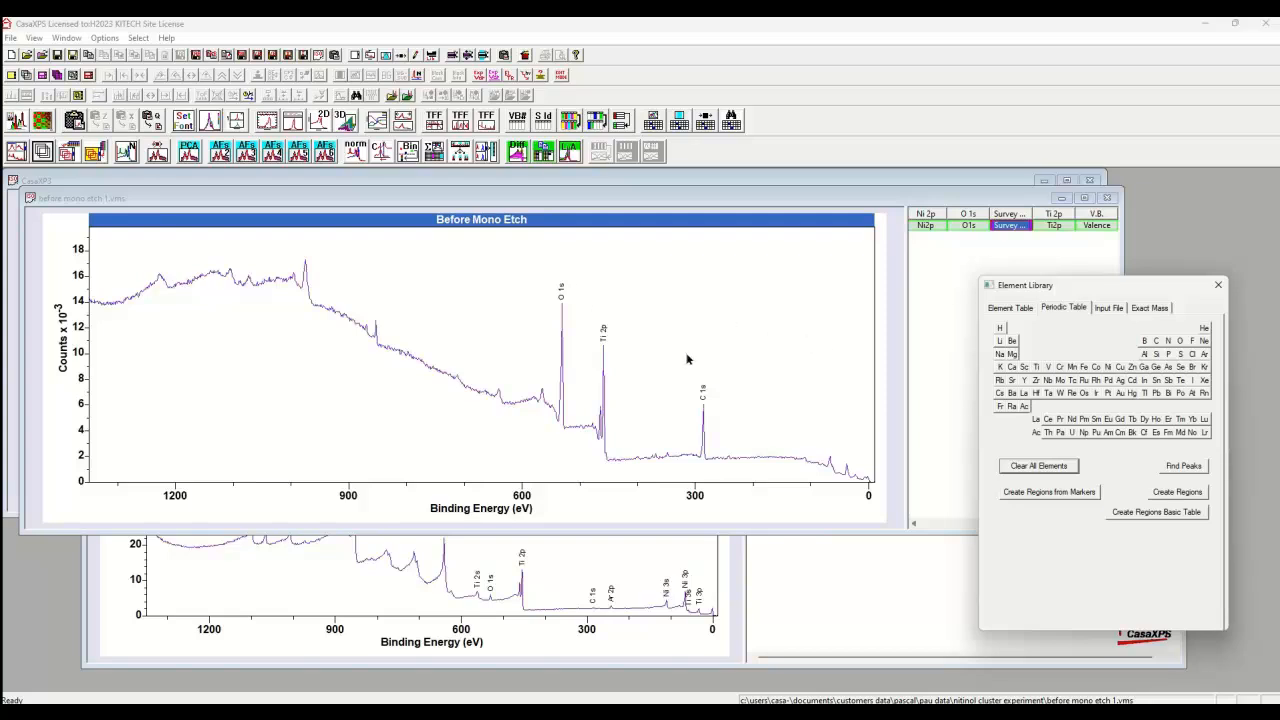
click(1218, 285)
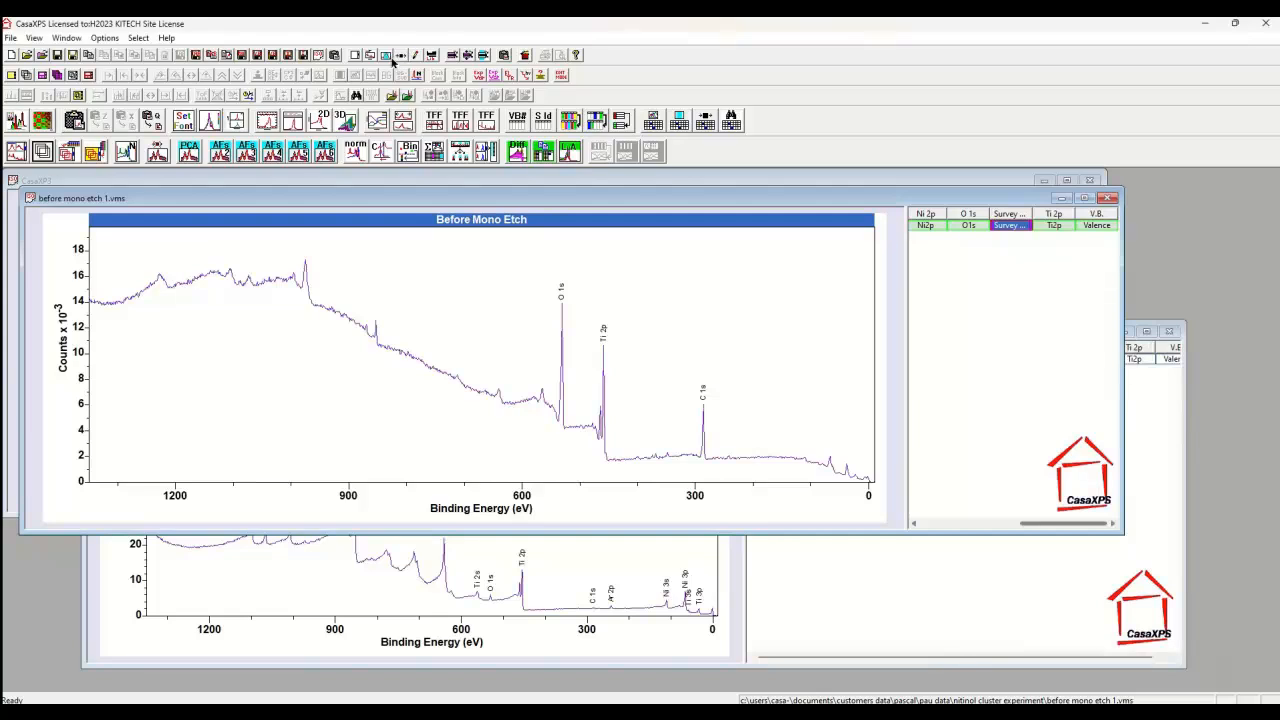
Create quantification regions for the survey spectrum from its O 1s, C 1s and Ti 2p peak labels
click(391, 55)
drag(555, 172, 958, 210)
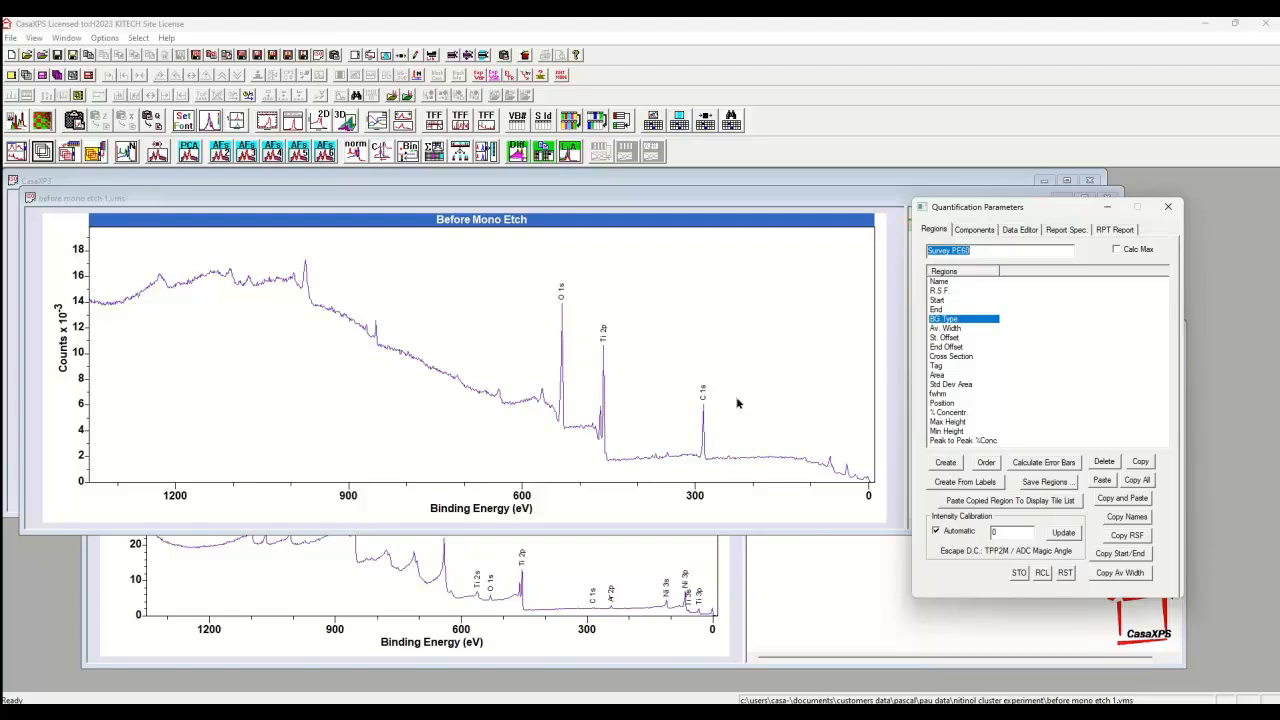
click(957, 484)
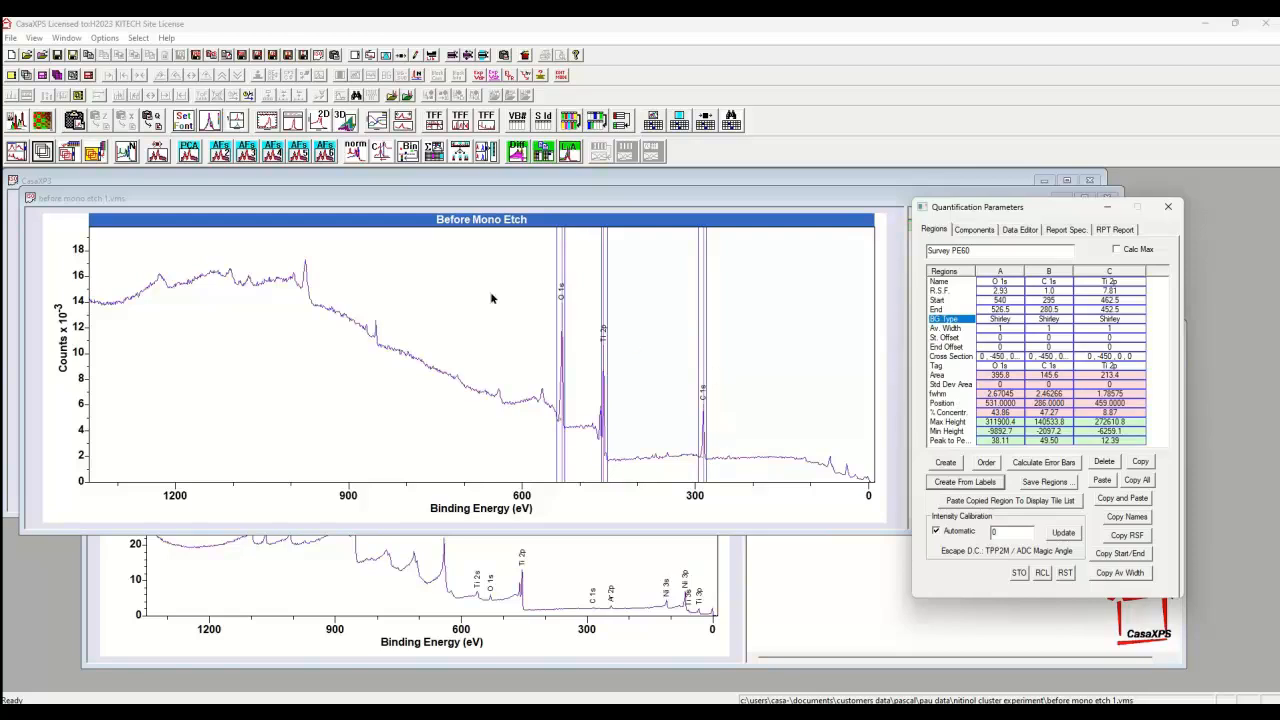
Widen the Ti 2p region to span both doublet peaks, from about 469.2 to 450.9 eV
click(148, 237)
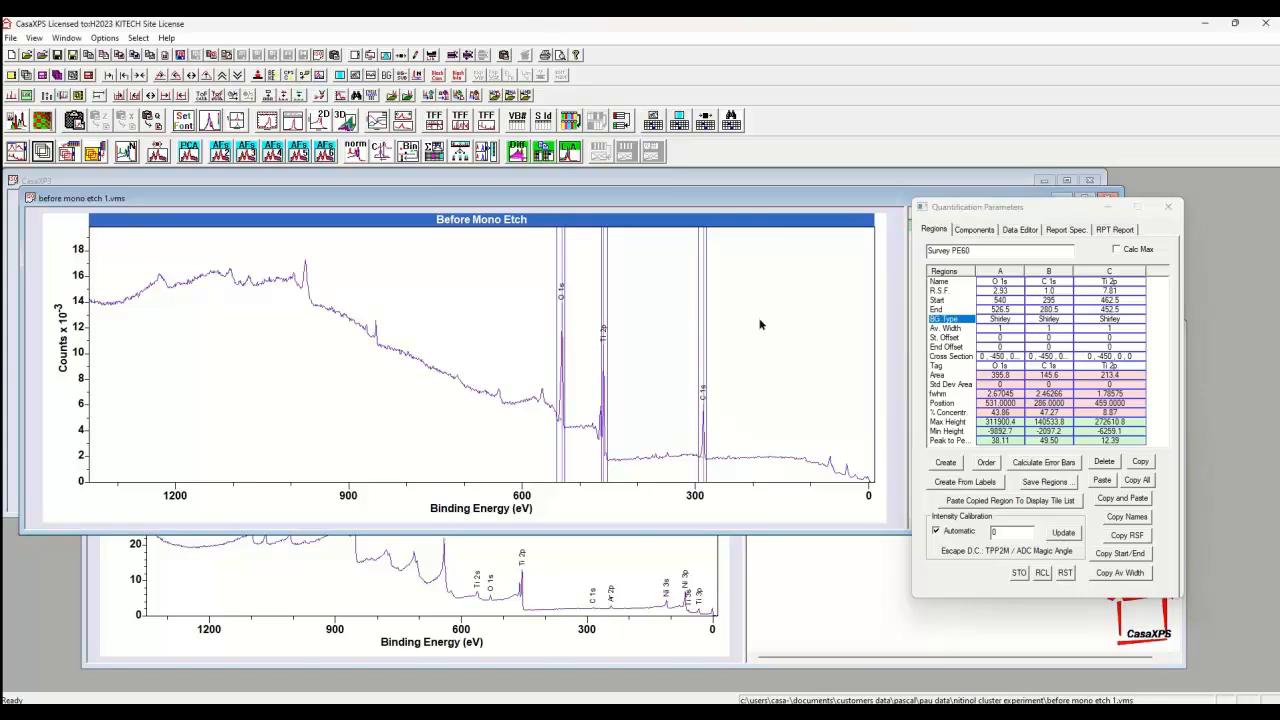
click(123, 76)
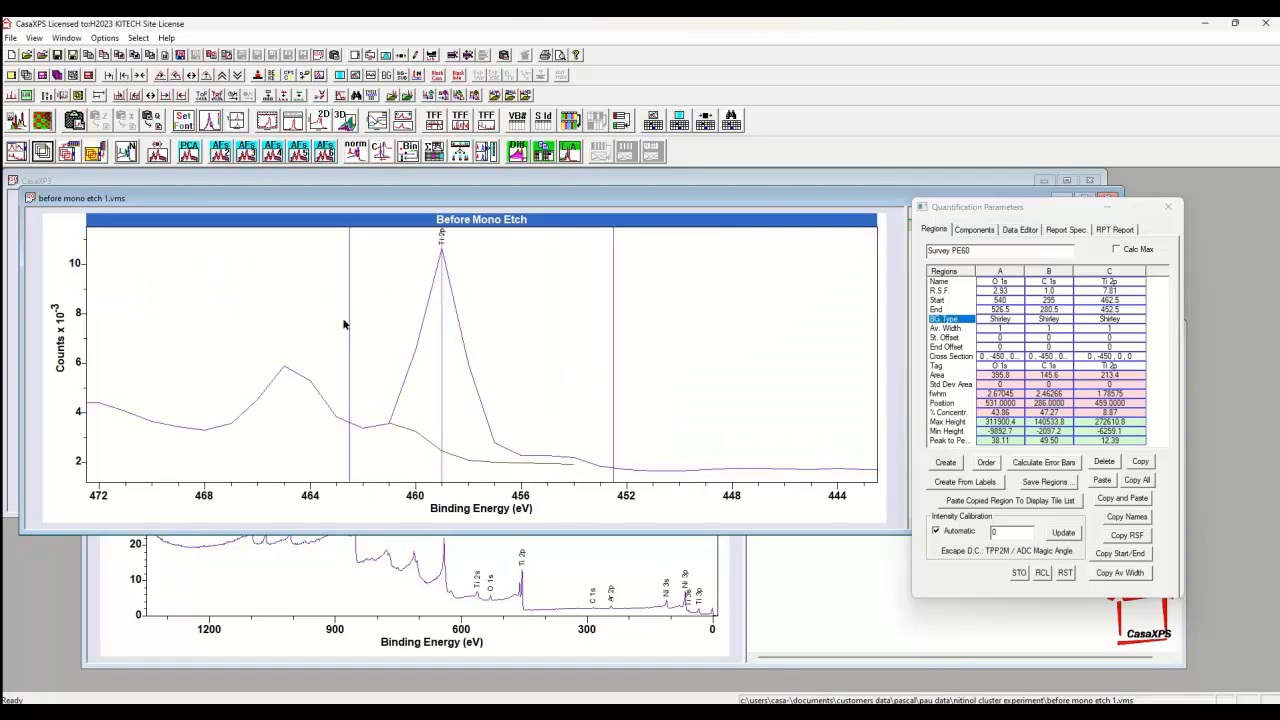
drag(346, 318, 172, 338)
drag(614, 375, 657, 390)
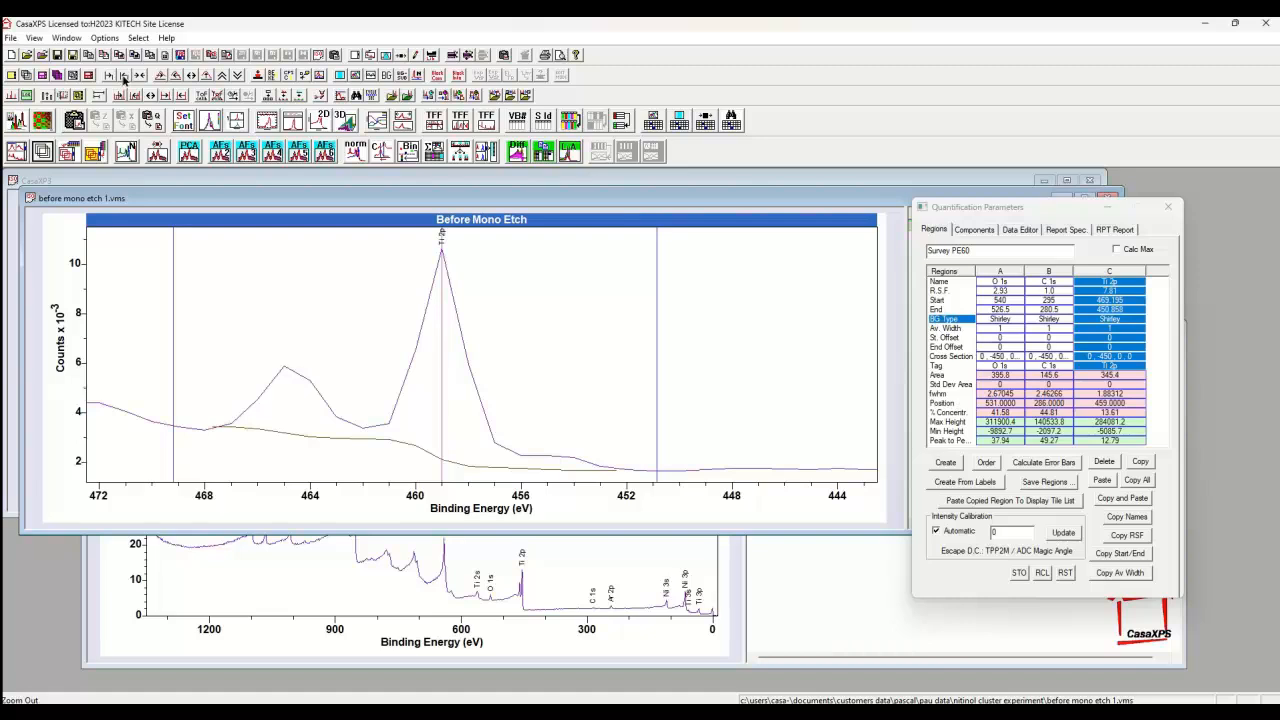
Shift the C 1s region to about 293.3–278.8 eV and the O 1s region to about 538.0–524.5 eV
click(123, 77)
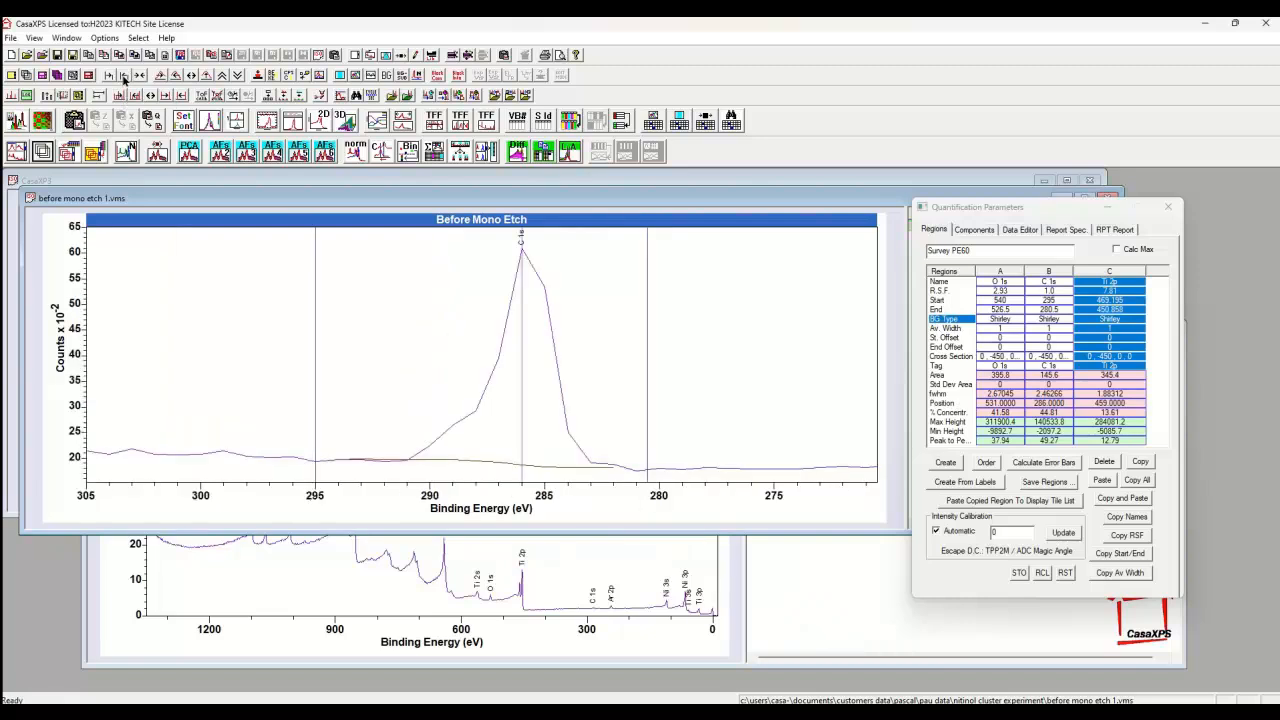
drag(494, 357, 533, 353)
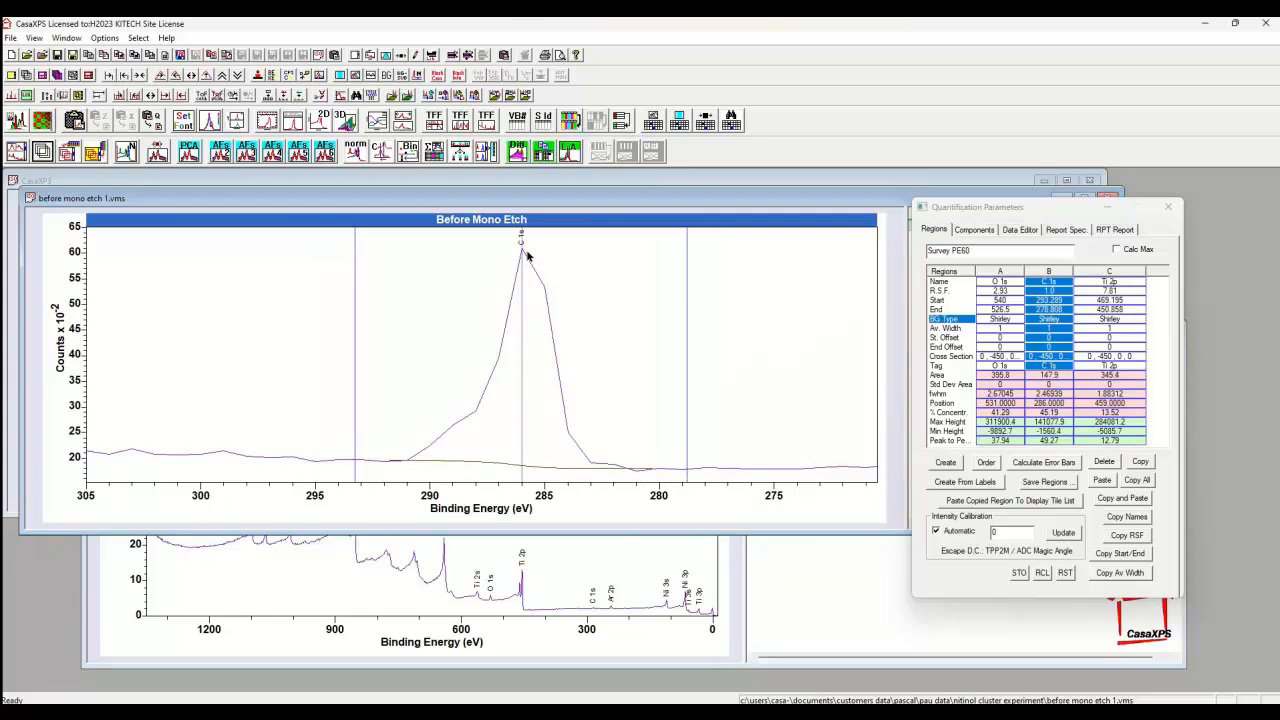
click(124, 78)
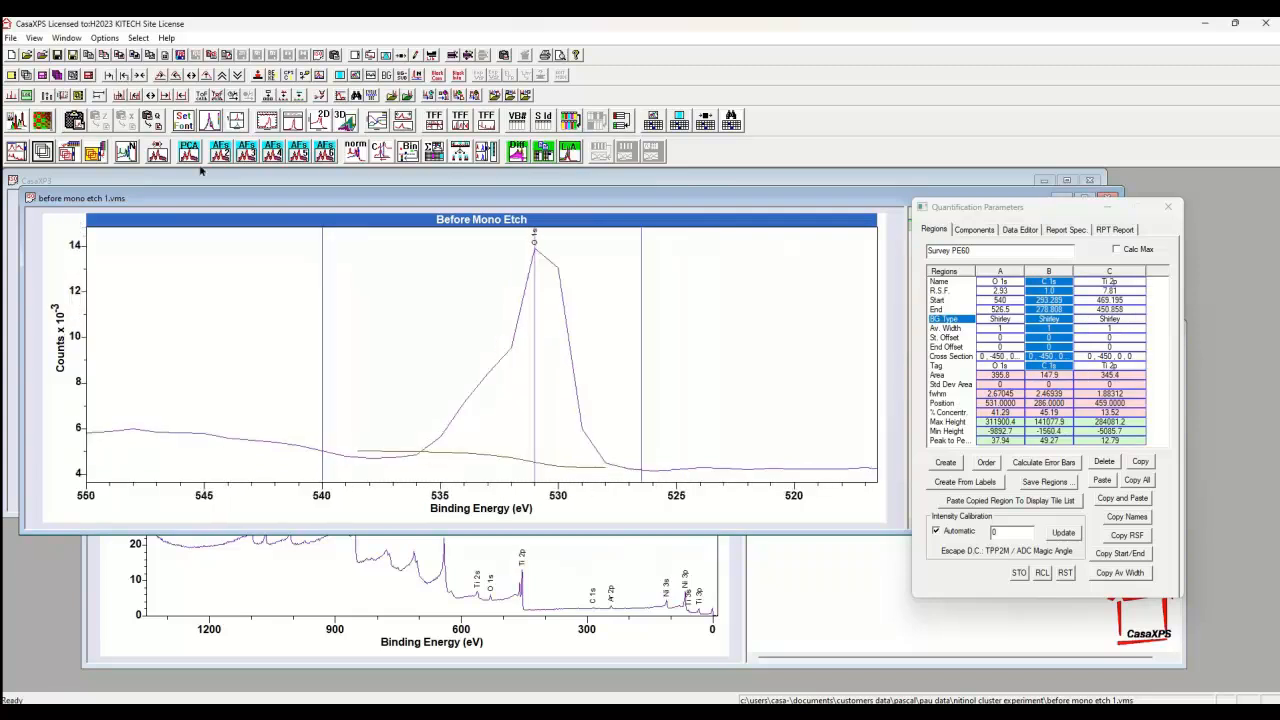
drag(452, 370, 500, 363)
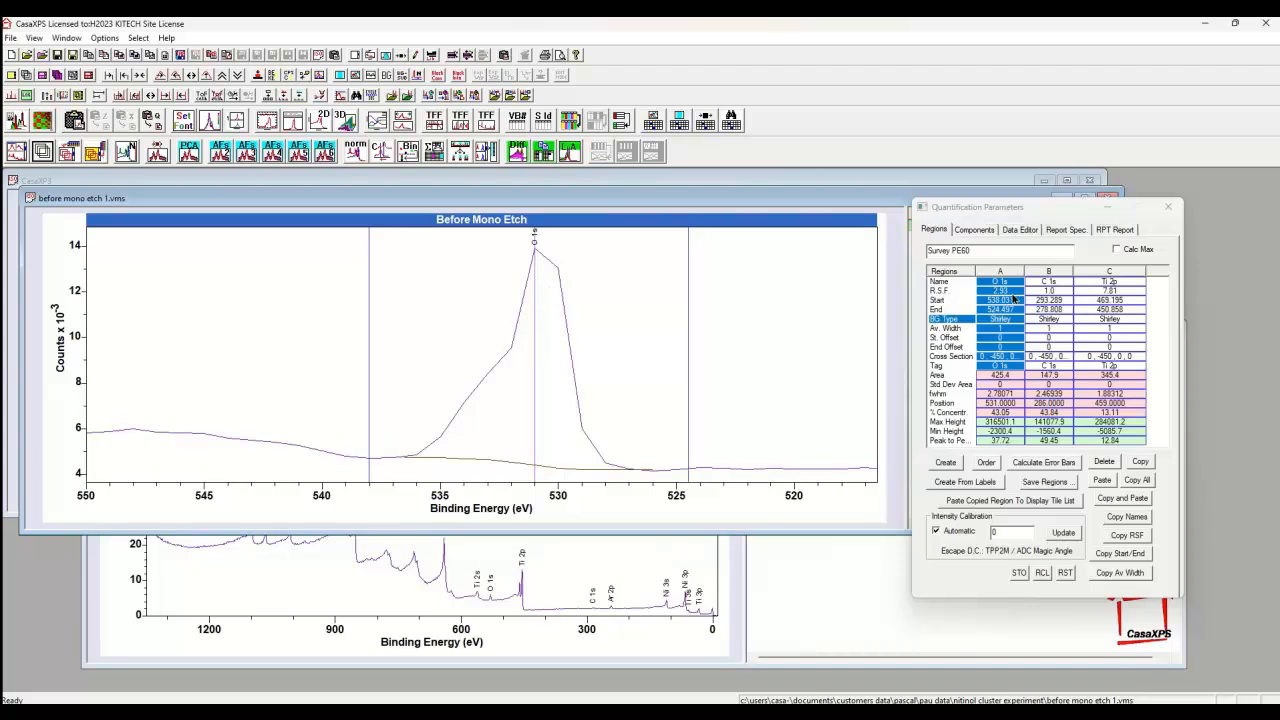
Add the regions quantification table to the full survey spectrum with display positioning, and move it into the empty area below the high-binding-energy background
click(1005, 290)
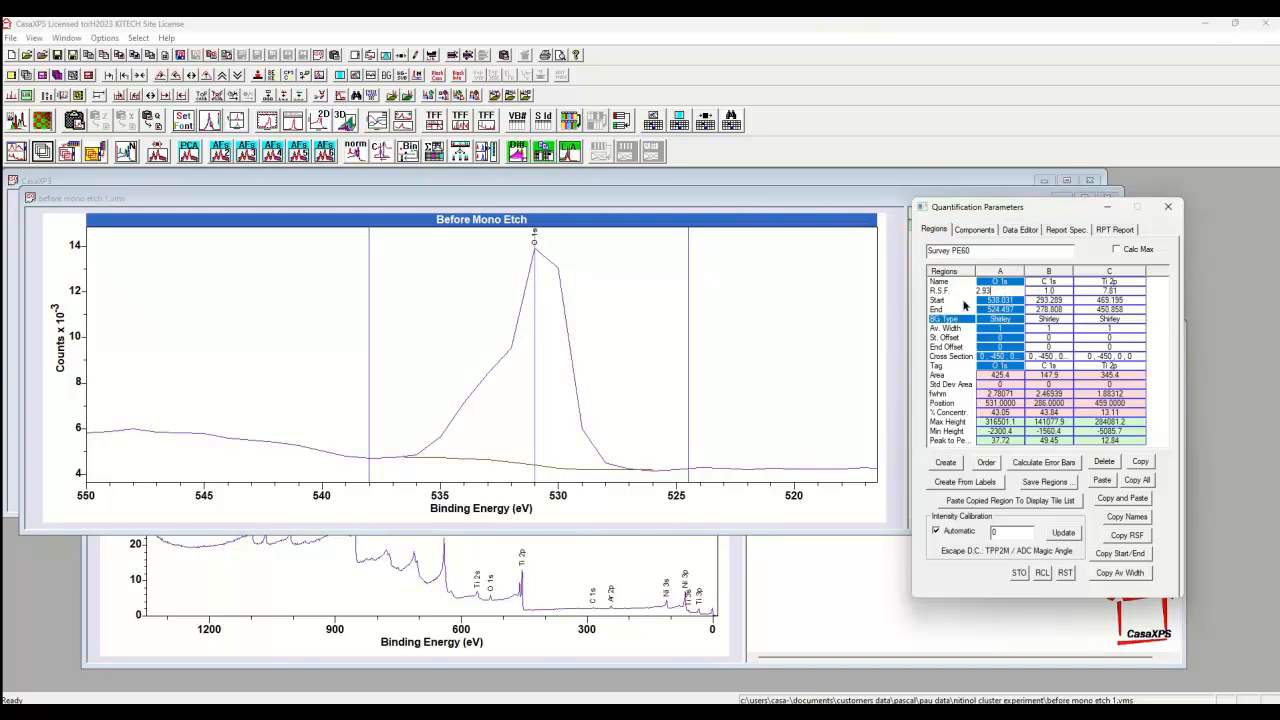
click(415, 56)
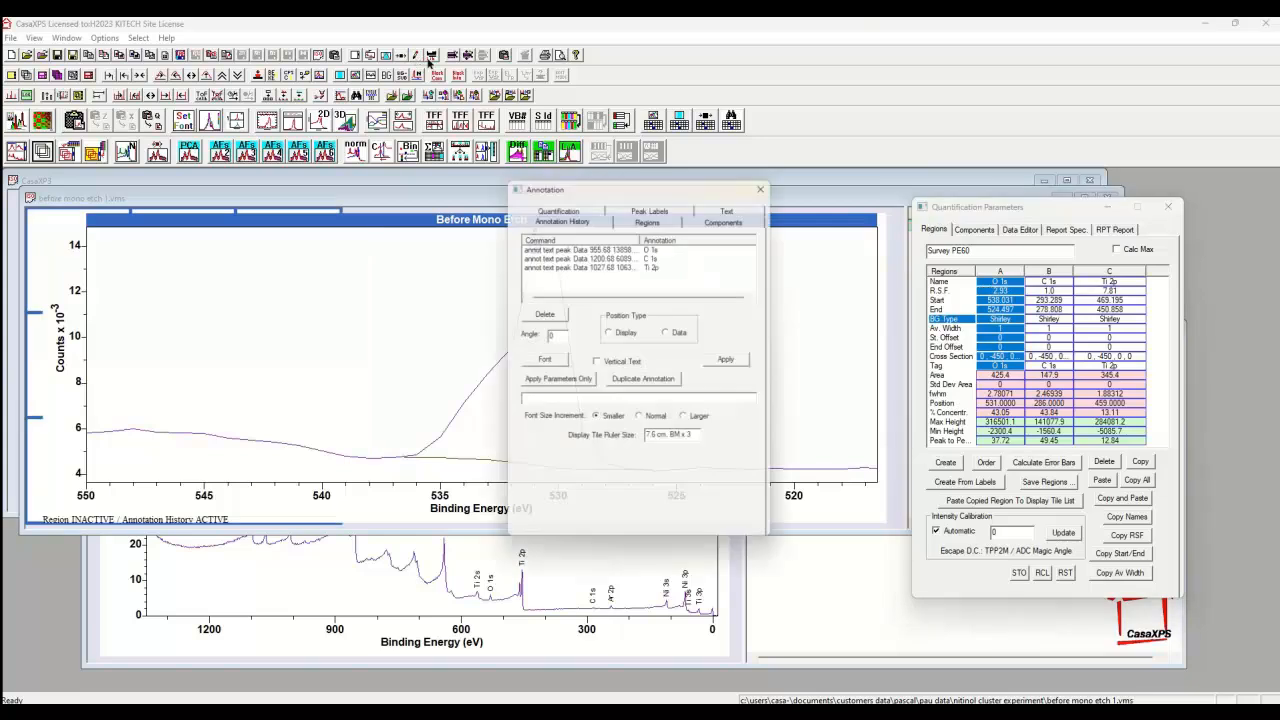
mouse_move(609, 178)
mouse_down()
mouse_move(757, 175)
mouse_move(930, 207)
mouse_up()
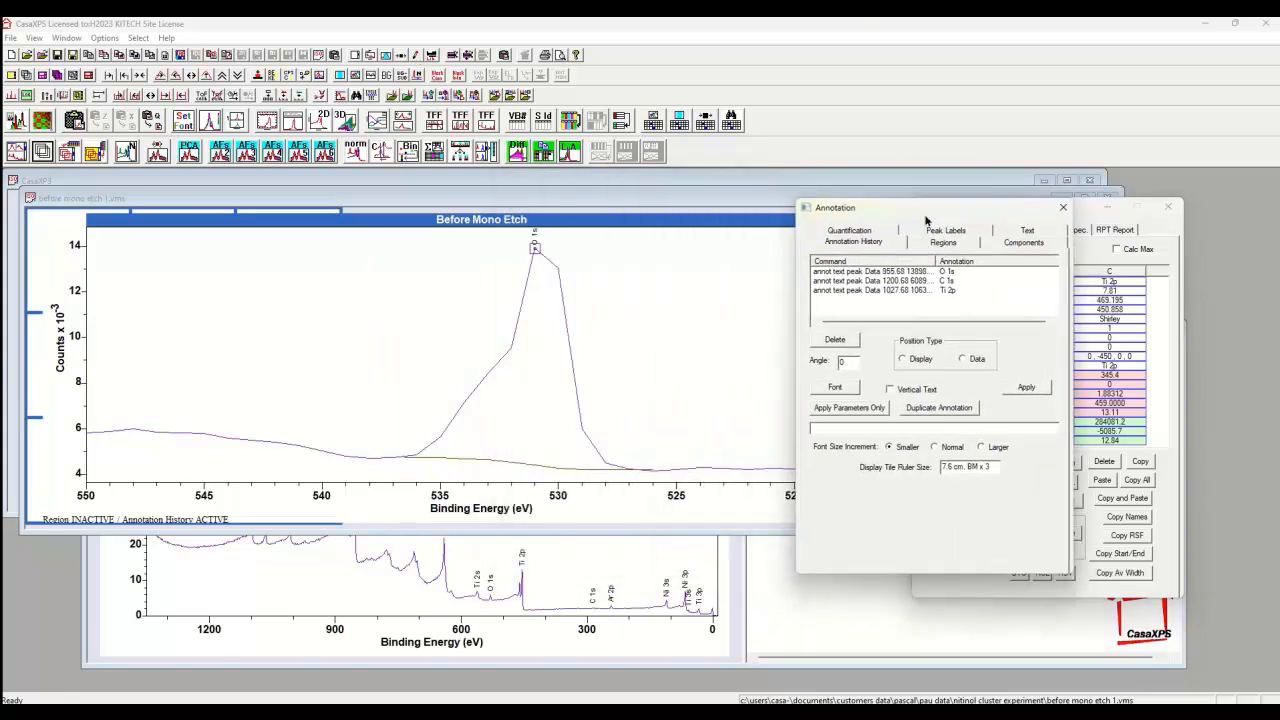
click(944, 242)
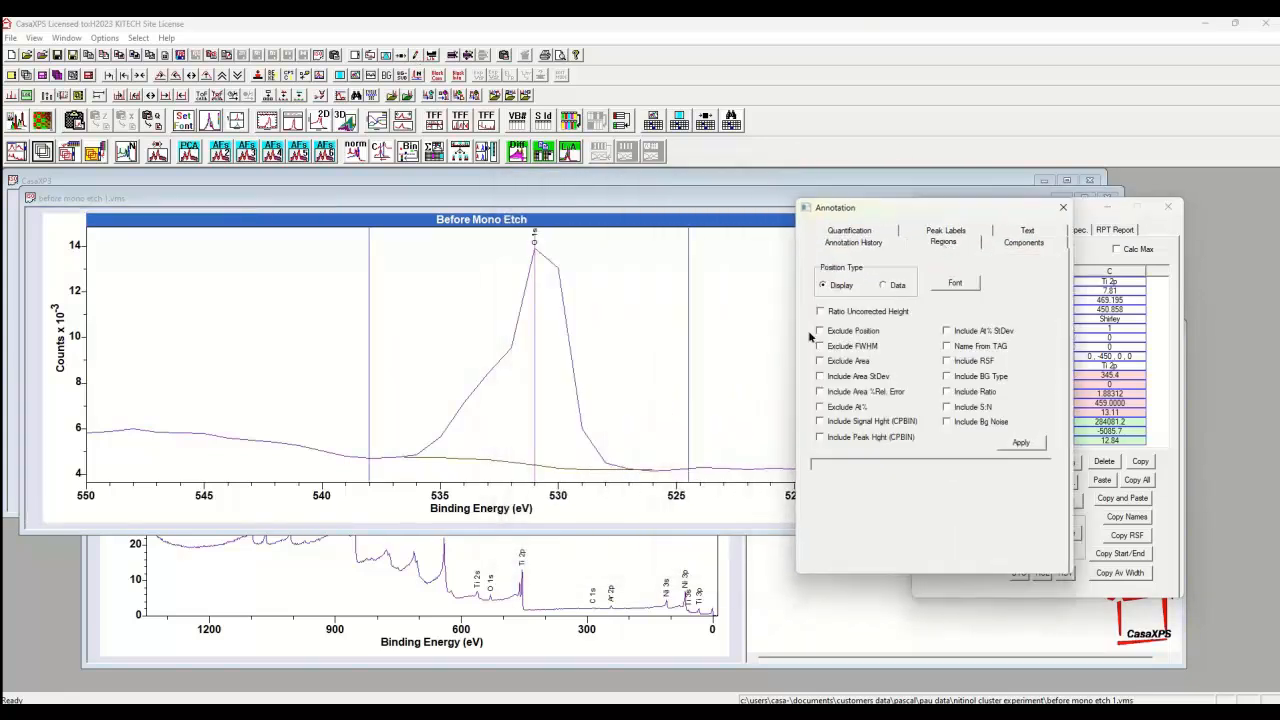
click(123, 77)
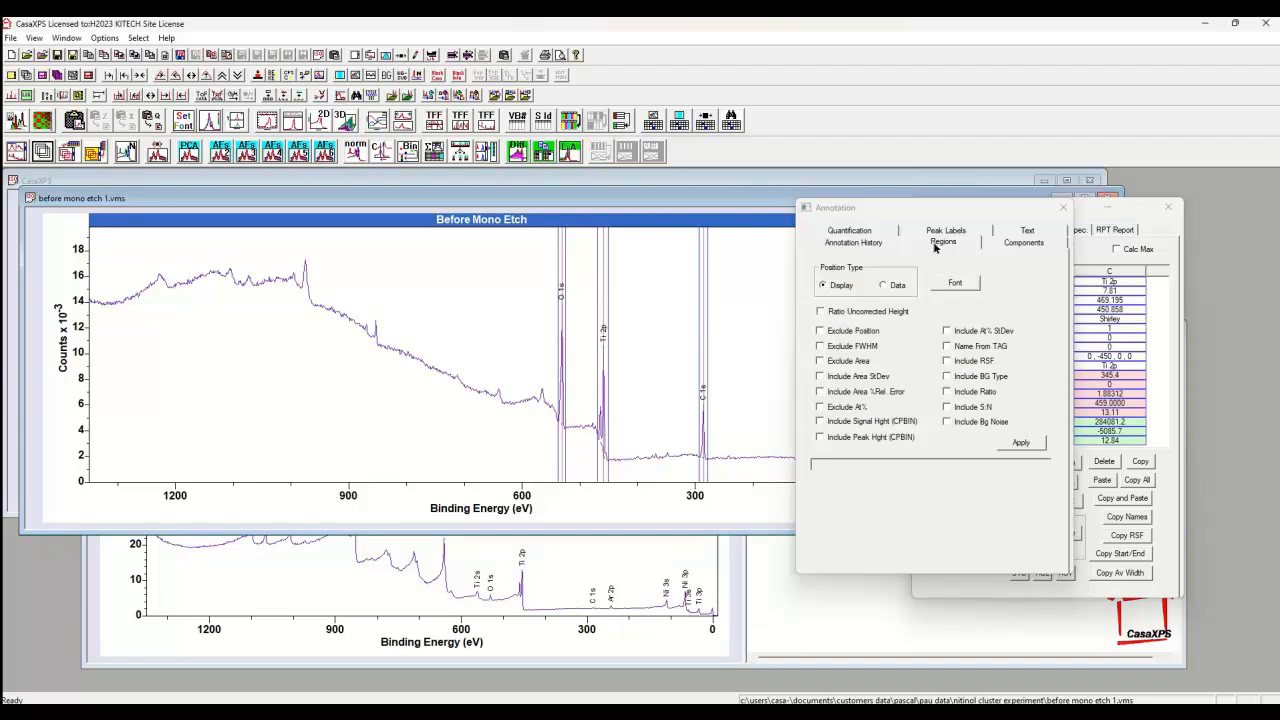
click(1021, 442)
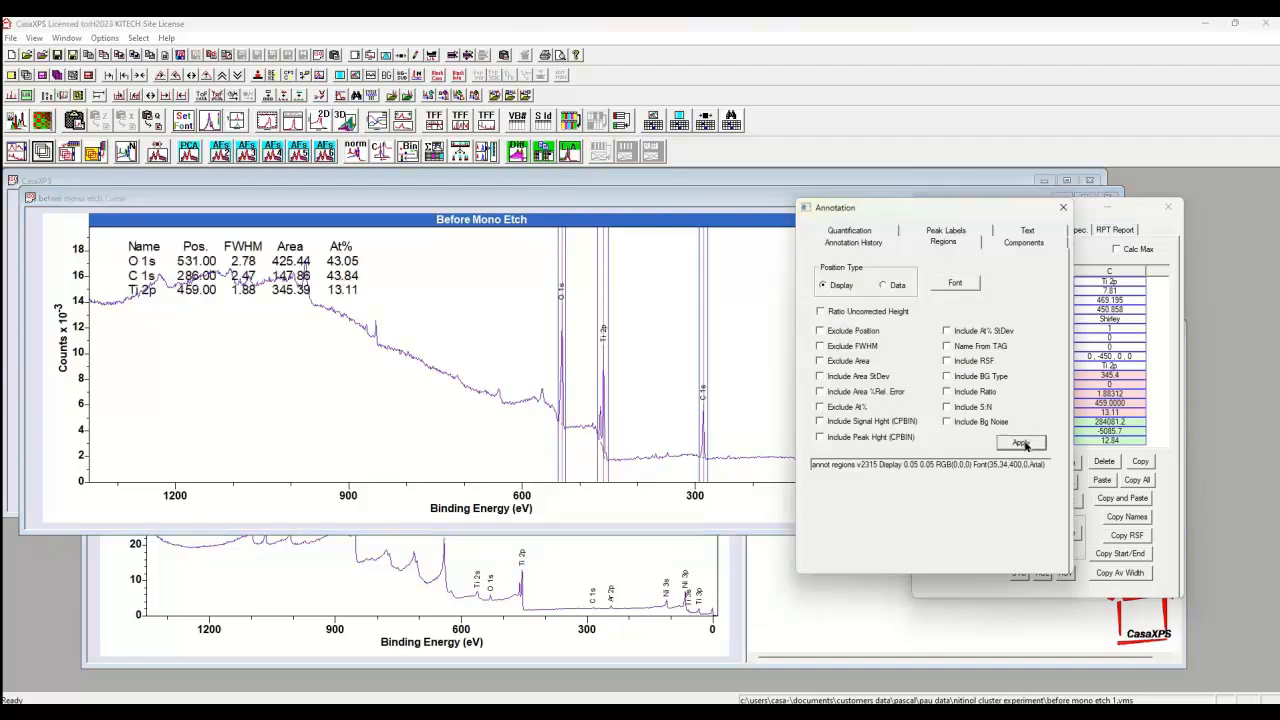
click(853, 245)
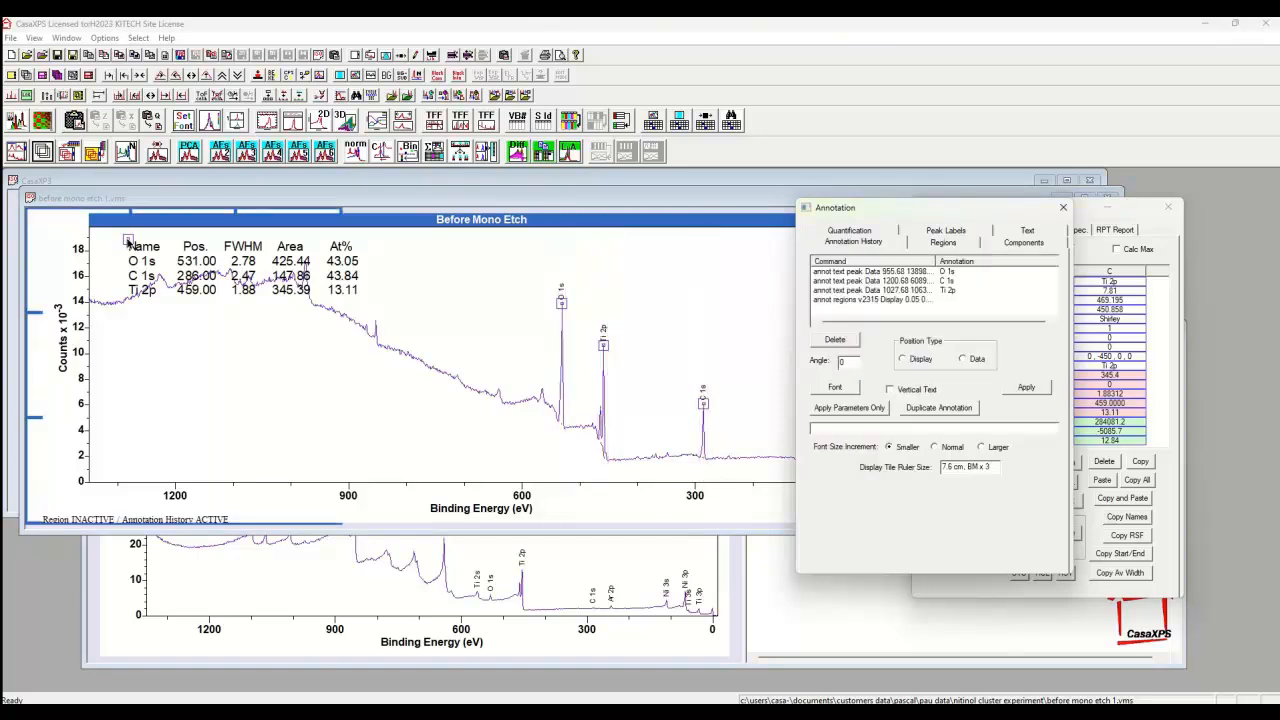
drag(128, 242, 113, 355)
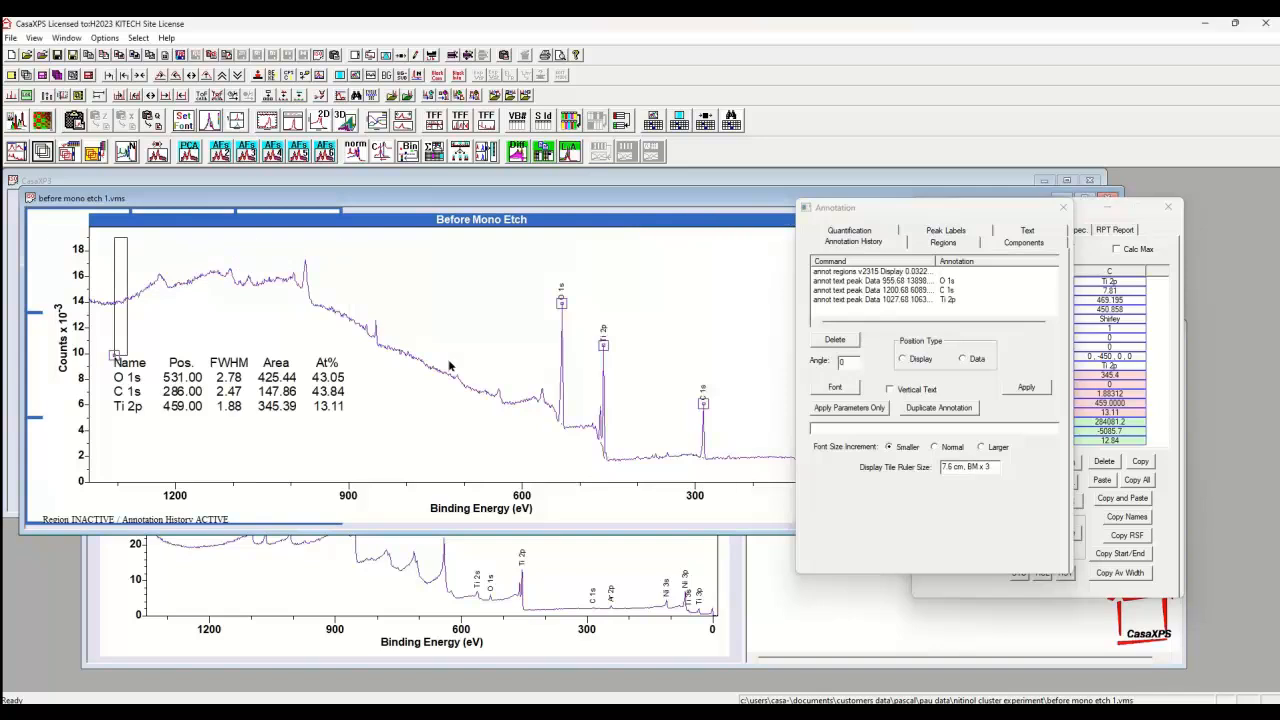